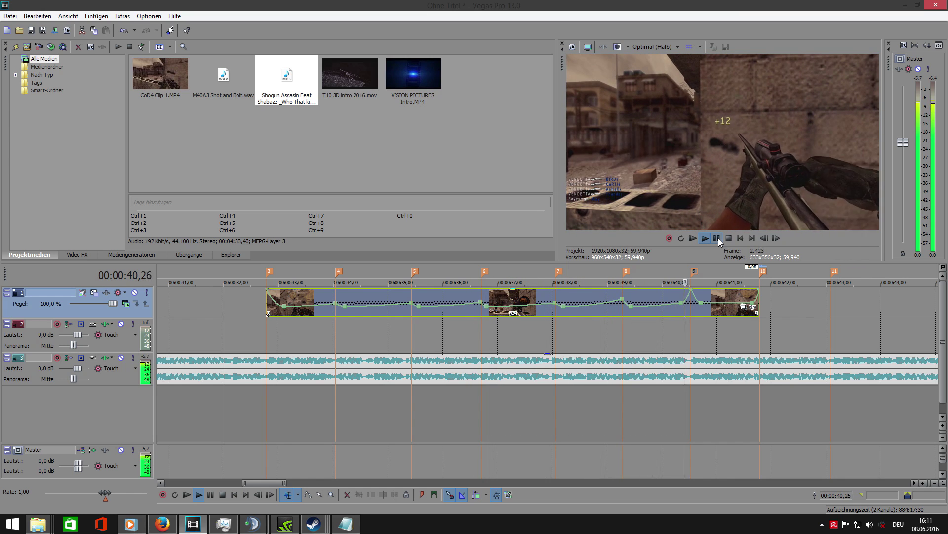
Step: Play back the clip between markers 8 and 9, returning to marker 8 to review the timing
{"action": "left_click", "coordinate": [717, 238]}
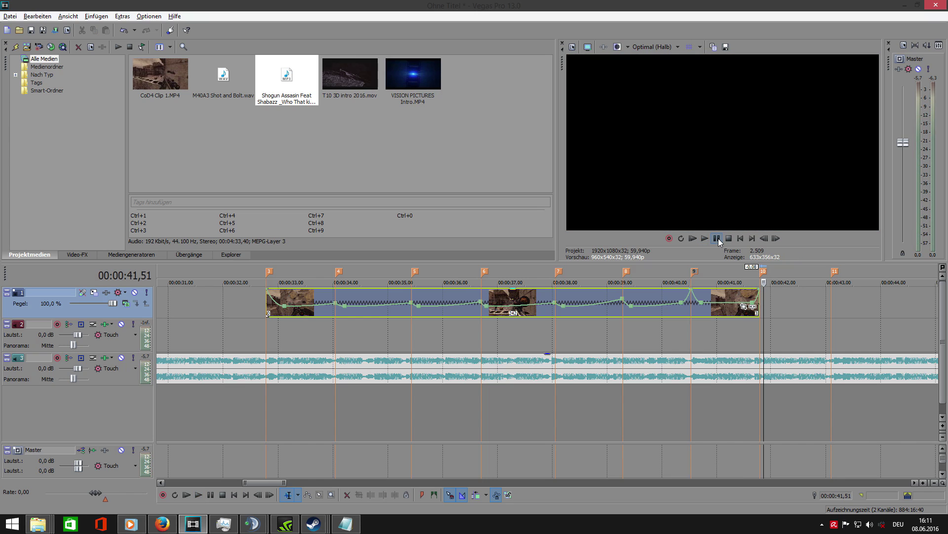
{"action": "left_click", "coordinate": [451, 330]}
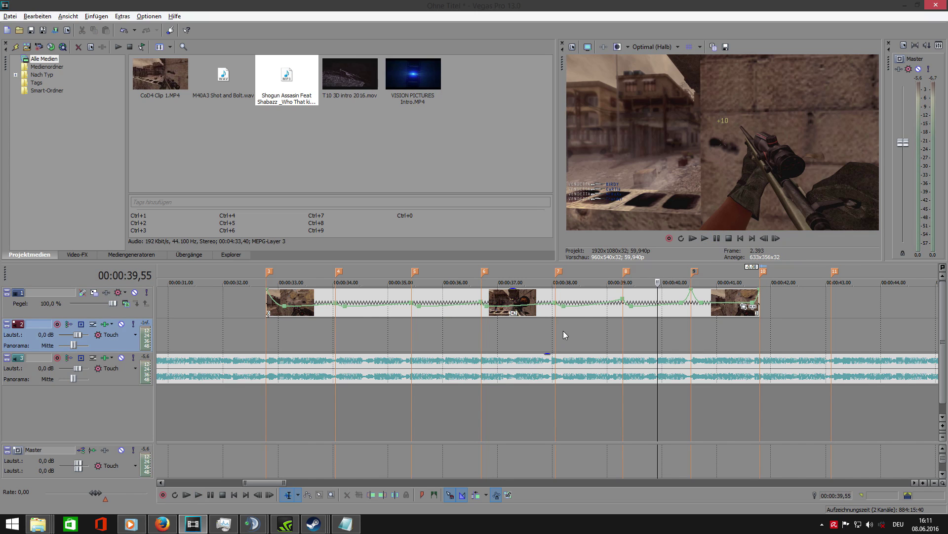
{"action": "left_click", "coordinate": [626, 273]}
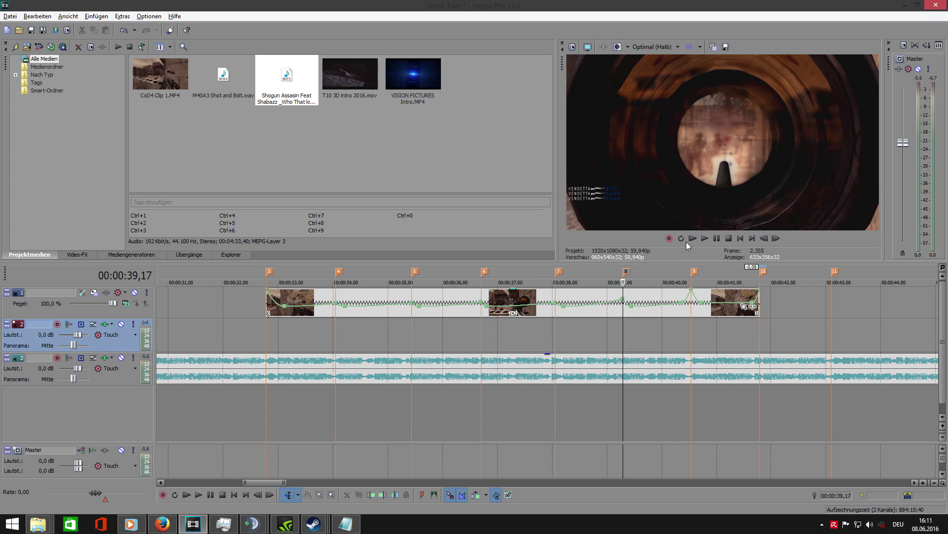
{"action": "left_click", "coordinate": [713, 237]}
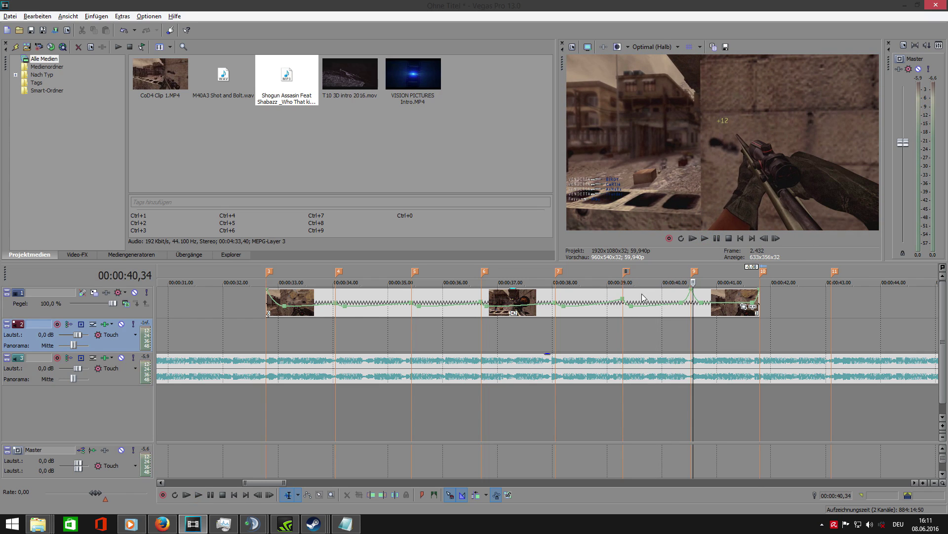
{"action": "left_click", "coordinate": [626, 273]}
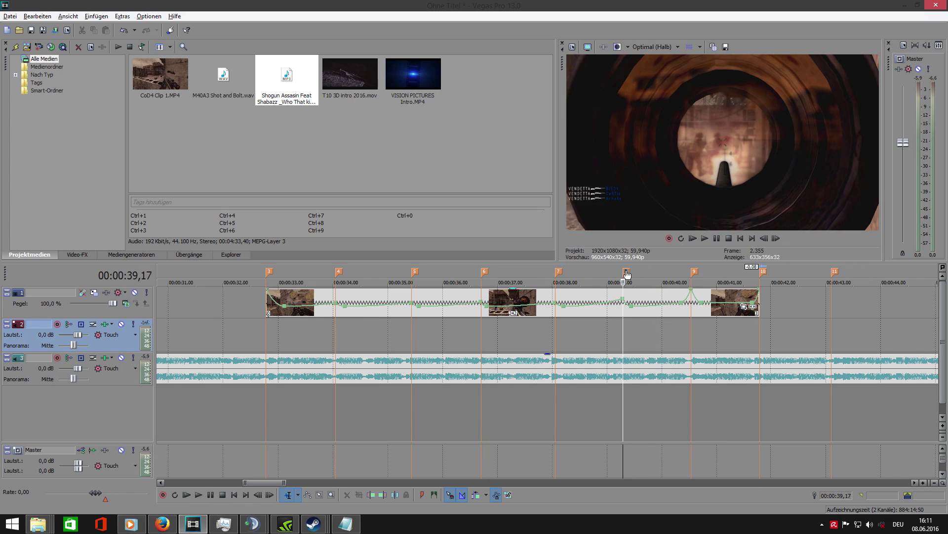
{"action": "left_click", "coordinate": [87, 254]}
{"action": "right_click", "coordinate": [466, 296]}
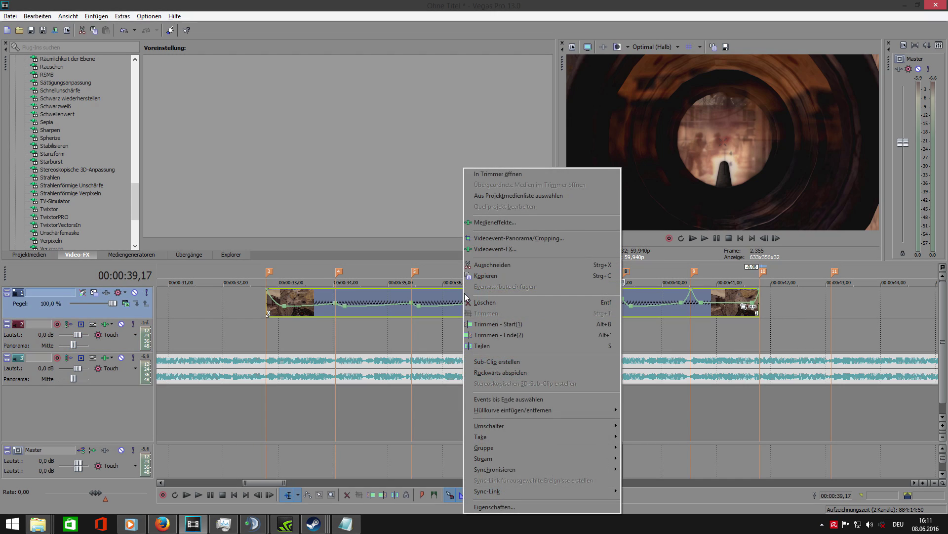
{"action": "left_click", "coordinate": [445, 298]}
{"action": "left_click", "coordinate": [31, 254]}
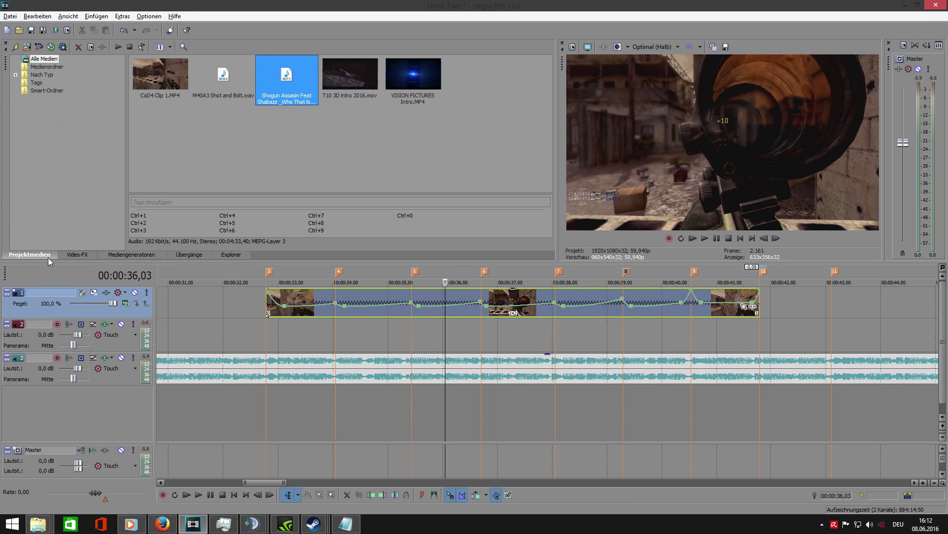
{"action": "left_click", "coordinate": [164, 94]}
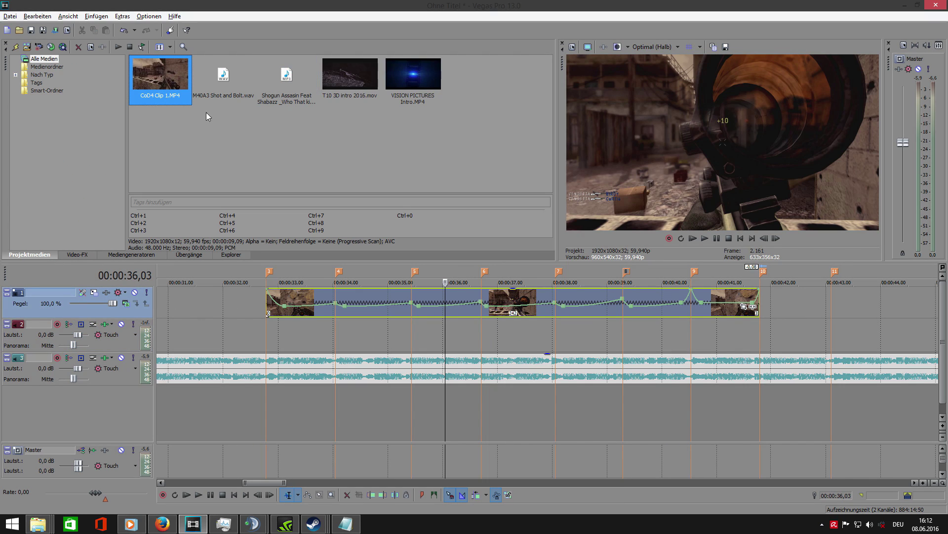
Step: Set the project's stereoscopic 3D mode to Anaglyphisch (rot/zyan)
{"action": "left_click", "coordinate": [572, 47]}
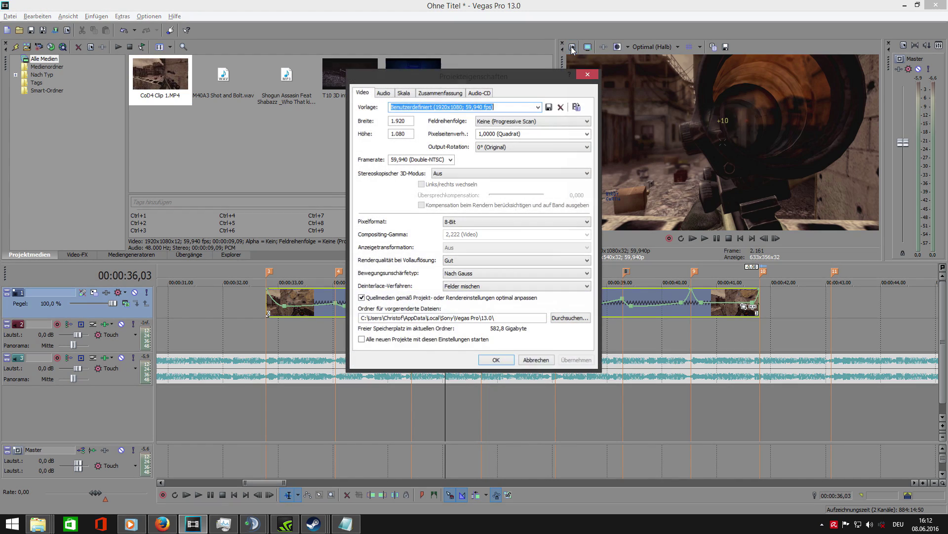
{"action": "left_click", "coordinate": [457, 175]}
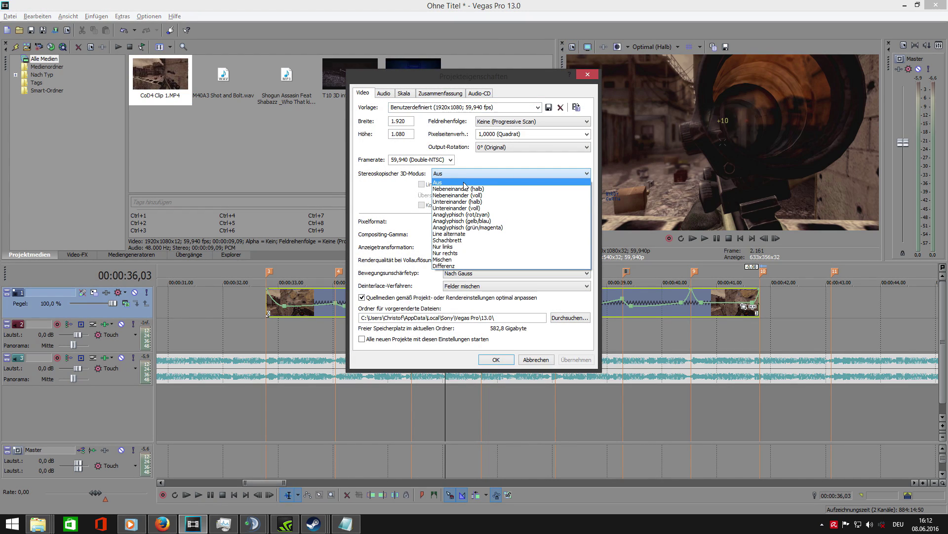
{"action": "left_click", "coordinate": [448, 215]}
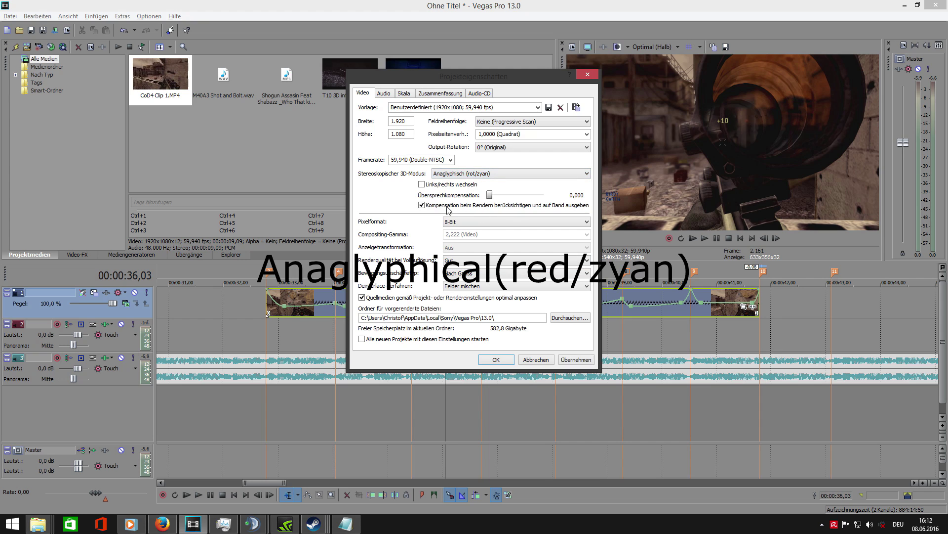
{"action": "left_click", "coordinate": [496, 359]}
{"action": "left_click", "coordinate": [497, 336]}
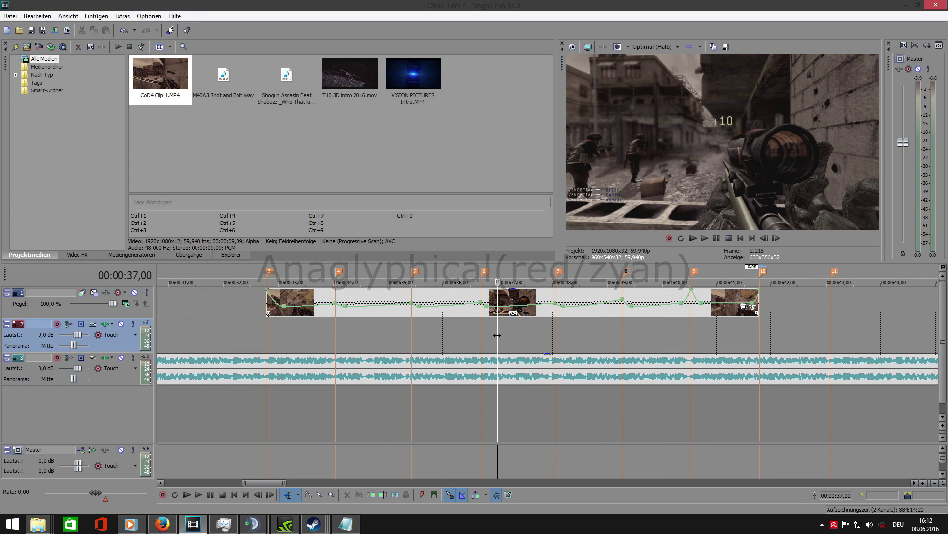
Step: Apply the standard Sättigungsanpassung effect to the CoD4 clip and set Niedrig to 1,000
{"action": "left_click", "coordinate": [77, 255]}
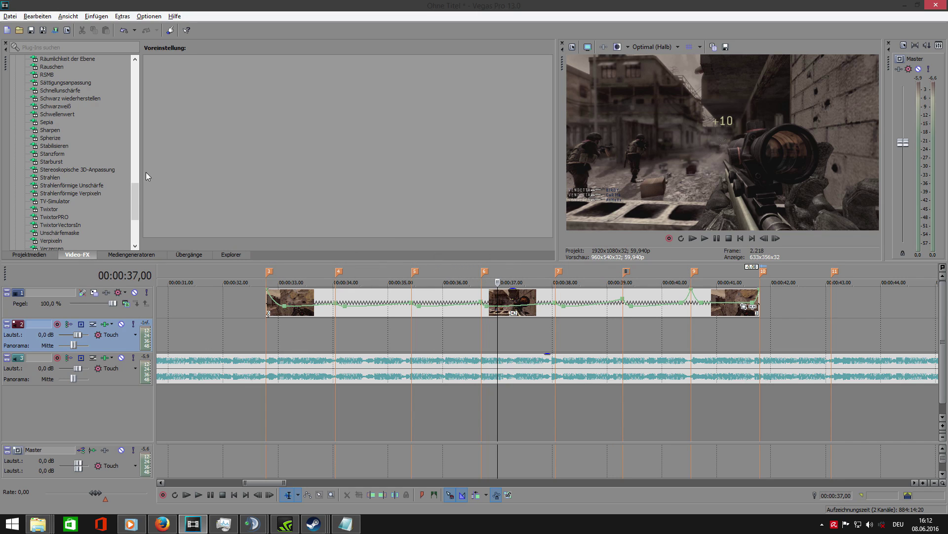
{"action": "left_click_drag", "start_coordinate": [136, 194], "coordinate": [136, 192]}
{"action": "left_click", "coordinate": [73, 91]}
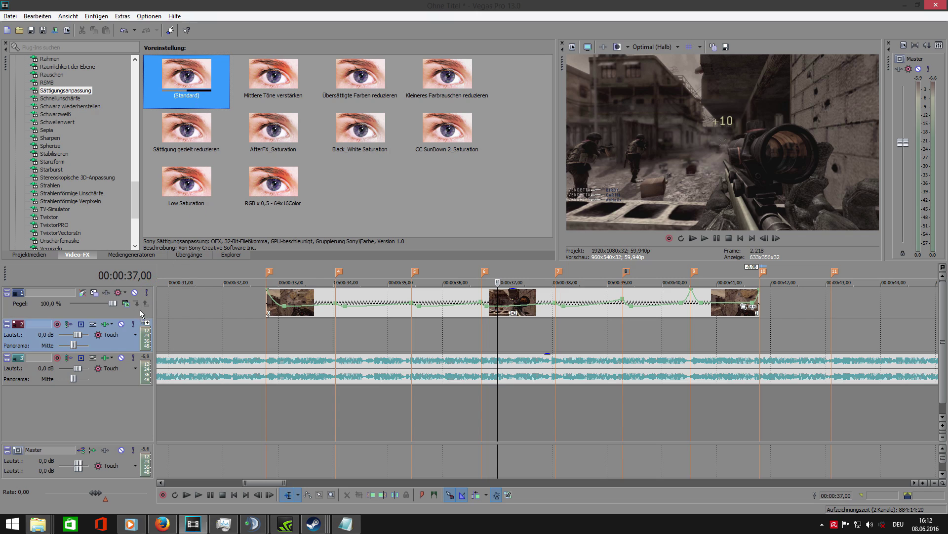
{"action": "left_click_drag", "start_coordinate": [319, 307], "coordinate": [320, 308]}
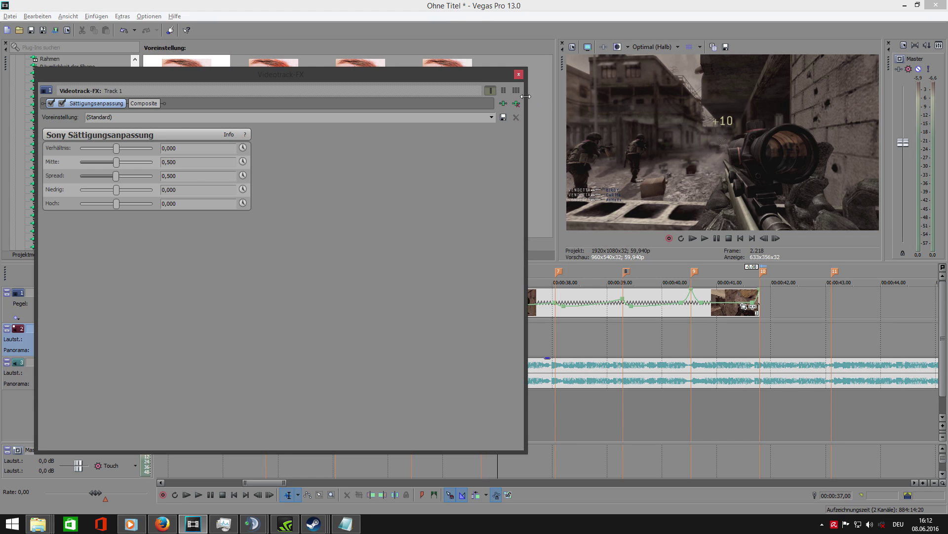
{"action": "left_click", "coordinate": [519, 74]}
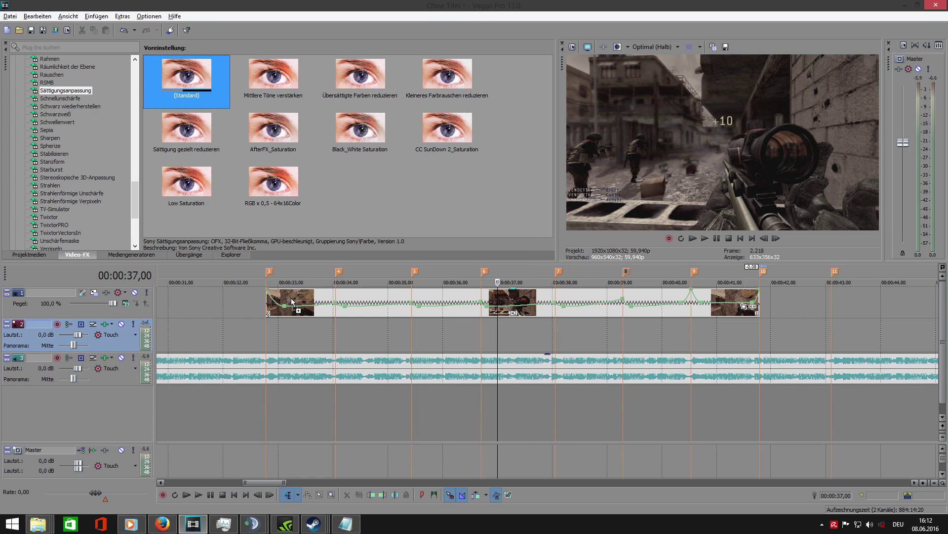
{"action": "left_click_drag", "start_coordinate": [292, 302], "coordinate": [311, 303]}
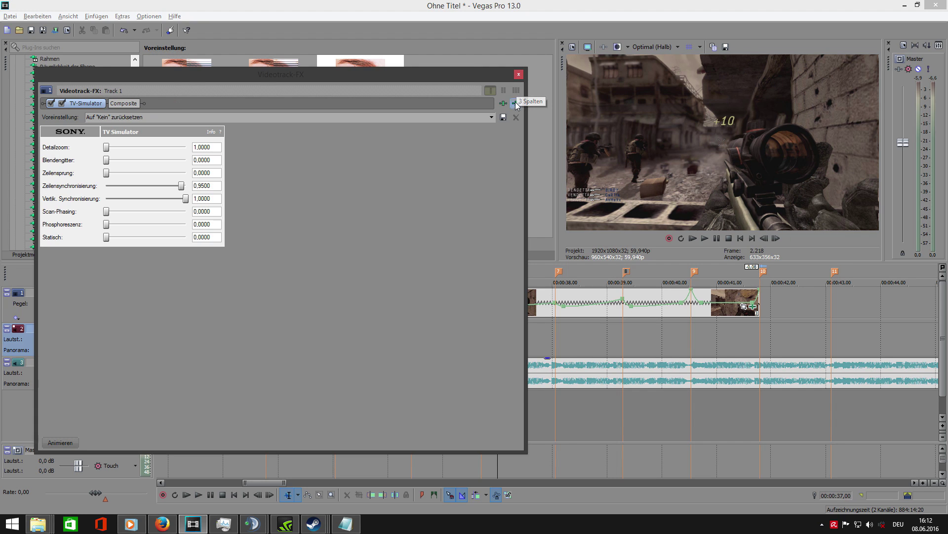
{"action": "left_click", "coordinate": [517, 74]}
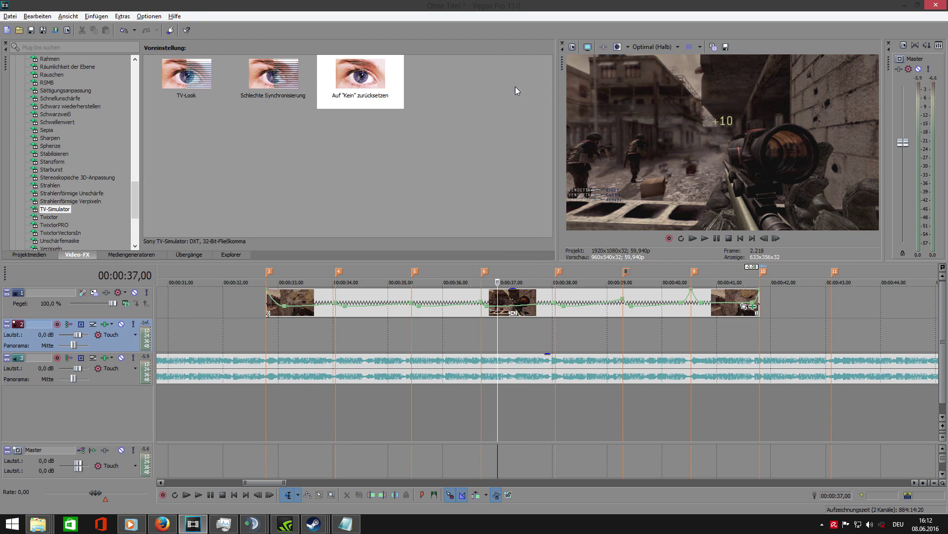
Step: Copy the CoD4 clip onto a new video track and move that track above the original
{"action": "left_click", "coordinate": [505, 295]}
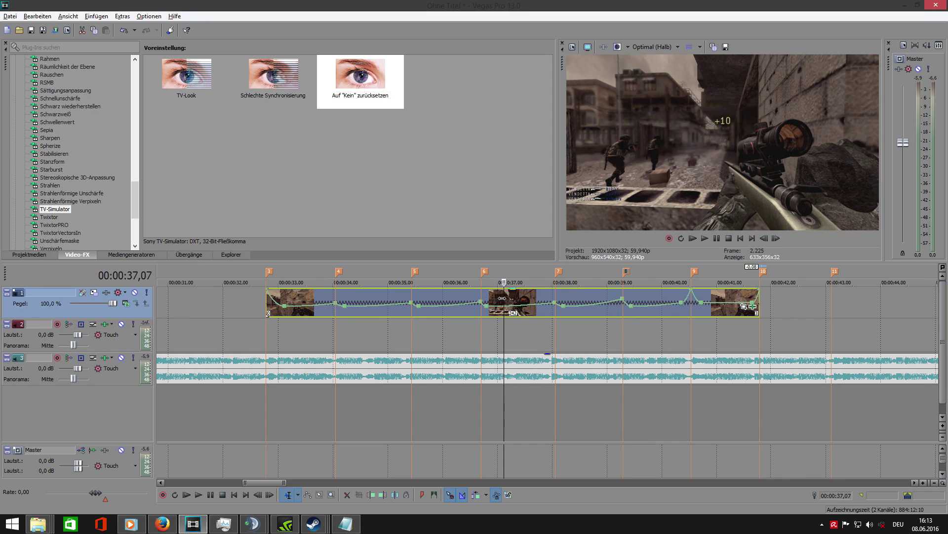
{"action": "left_click_drag", "start_coordinate": [514, 298], "coordinate": [507, 399]}
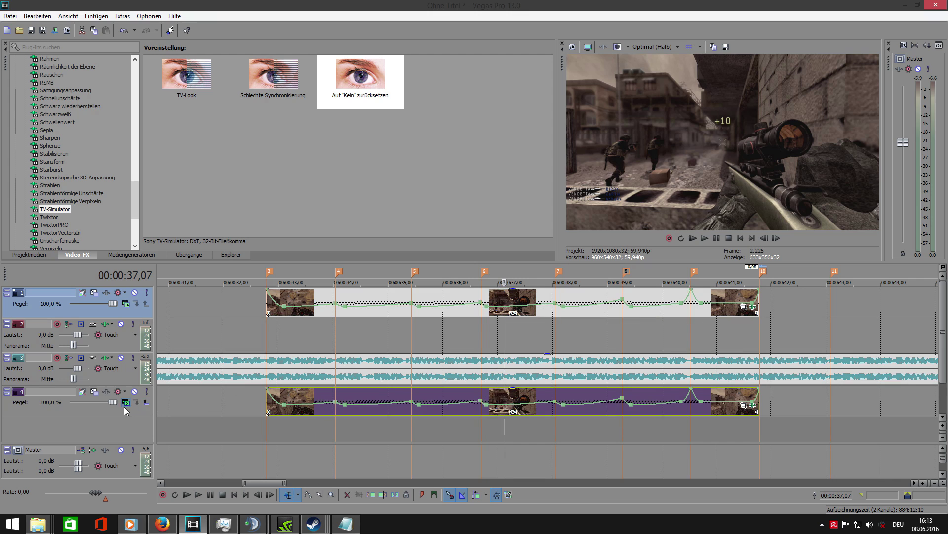
{"action": "left_click_drag", "start_coordinate": [146, 317], "coordinate": [145, 288]}
{"action": "left_click", "coordinate": [370, 295]}
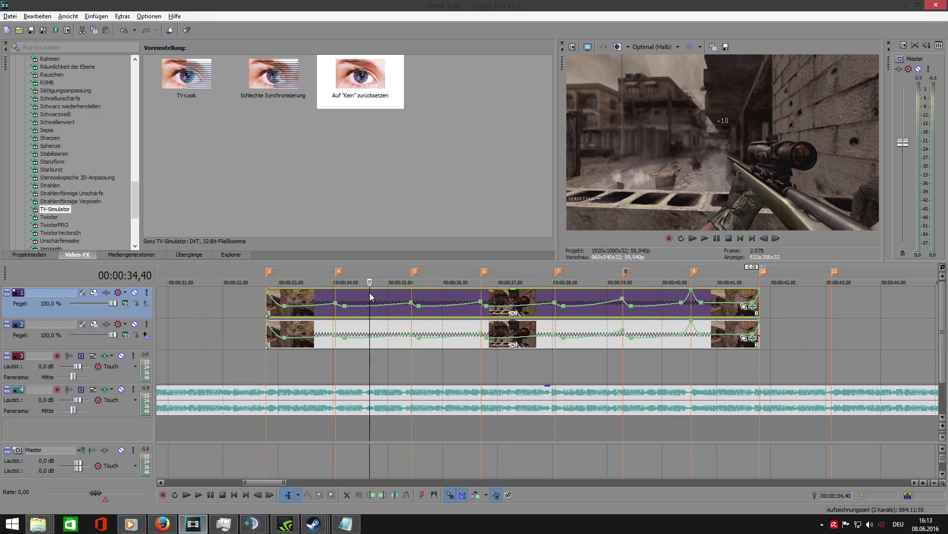
Step: Split the copied clip at marker 8 and delete the part before it
{"action": "left_click", "coordinate": [622, 295]}
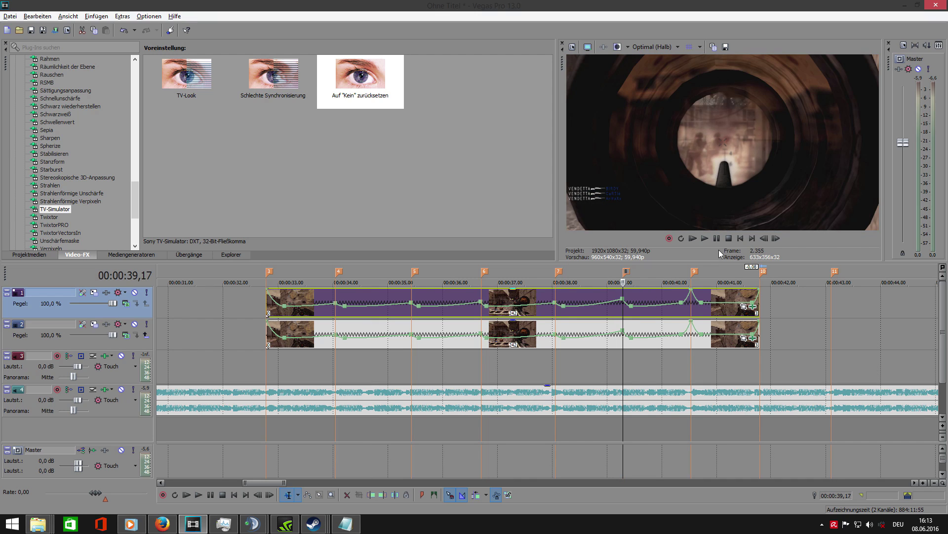
{"action": "left_click", "coordinate": [721, 238]}
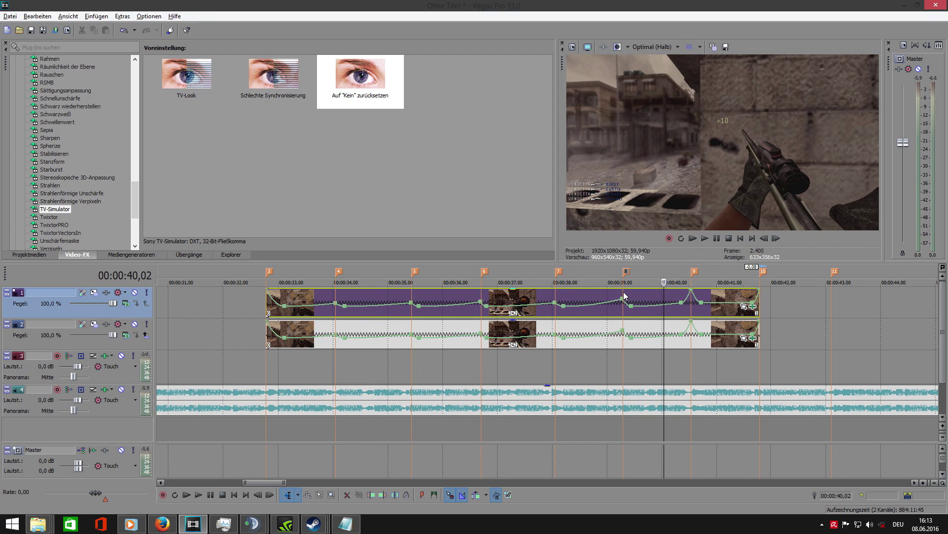
{"action": "key", "text": "space"}
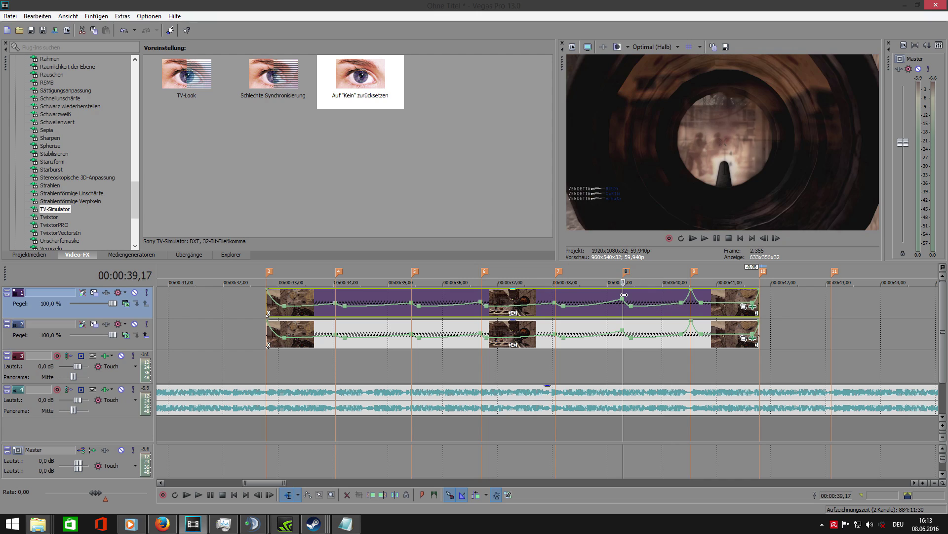
{"action": "key", "text": "s"}
{"action": "left_click", "coordinate": [592, 295]}
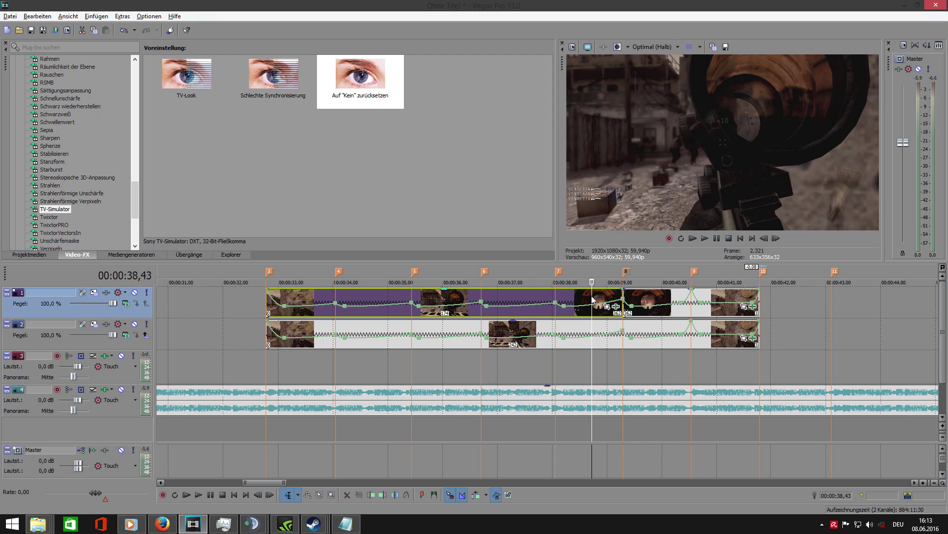
{"action": "key", "text": "Delete"}
Step: Split the copied clip at marker 9 and delete the part after it
{"action": "left_click", "coordinate": [660, 295]}
{"action": "left_click", "coordinate": [636, 297]}
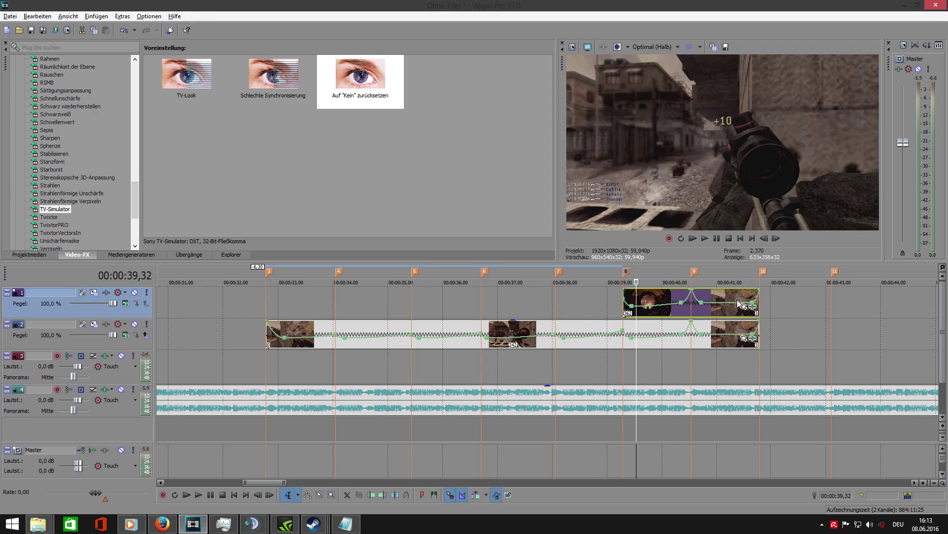
{"action": "left_click", "coordinate": [691, 306]}
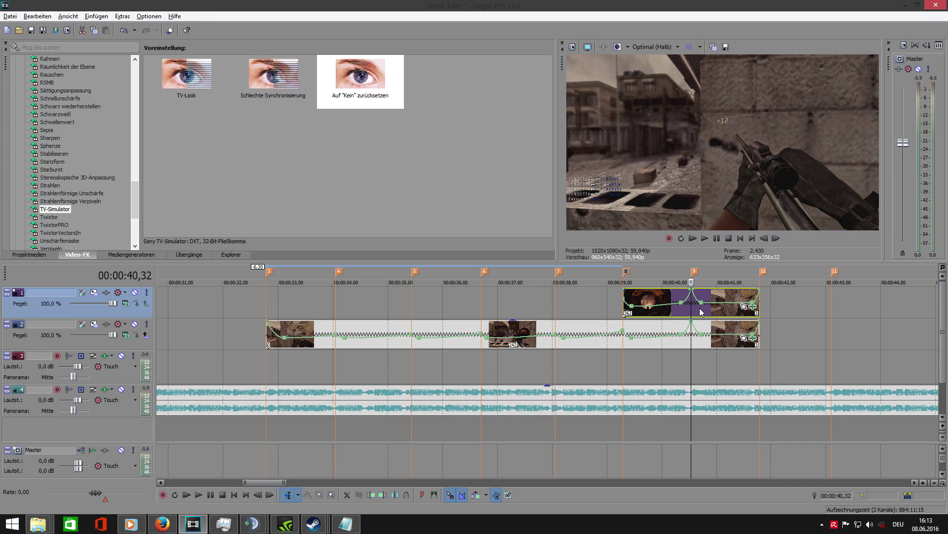
{"action": "key", "text": "s"}
{"action": "left_click", "coordinate": [706, 310]}
{"action": "key", "text": "Delete"}
Step: Add a fade-out across the full length of the short clip between markers 8 and 9
{"action": "left_click", "coordinate": [667, 296]}
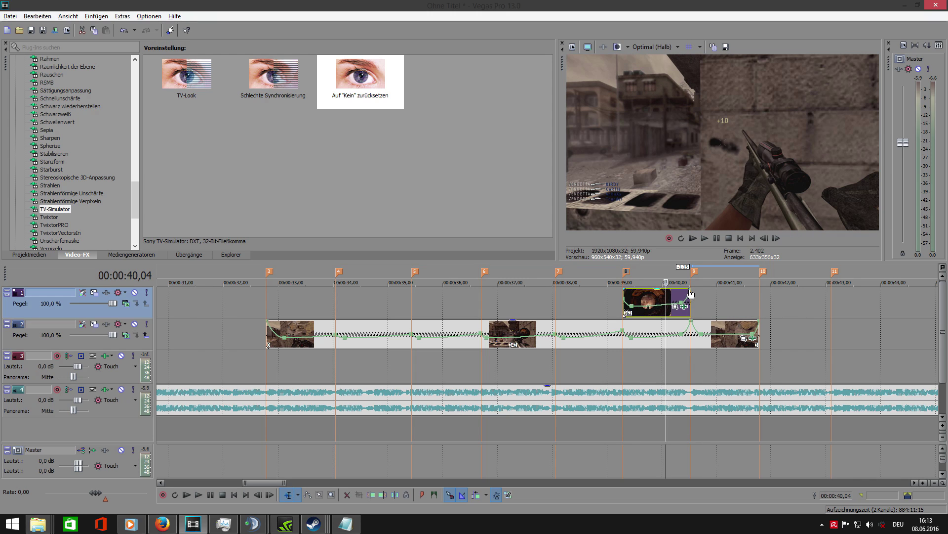
{"action": "left_click_drag", "start_coordinate": [691, 294], "coordinate": [625, 297]}
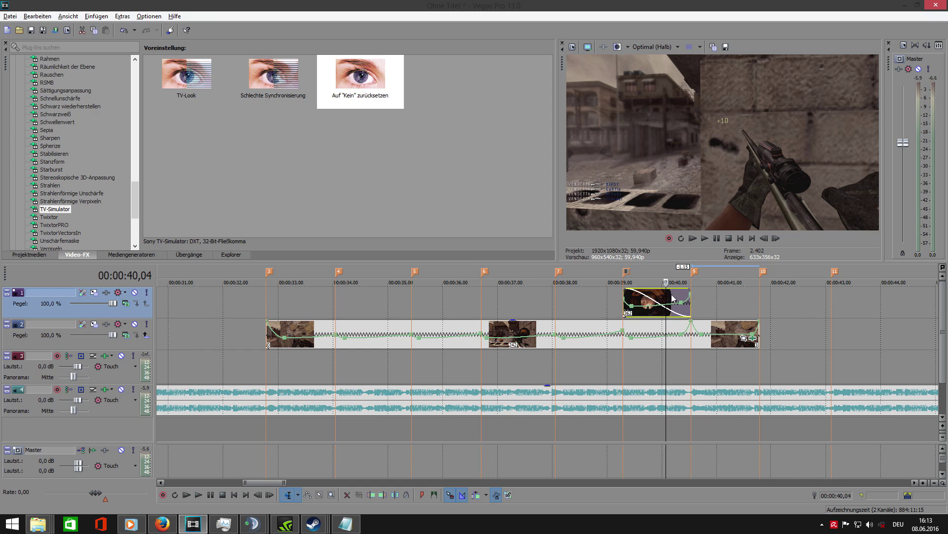
{"action": "left_click", "coordinate": [635, 302]}
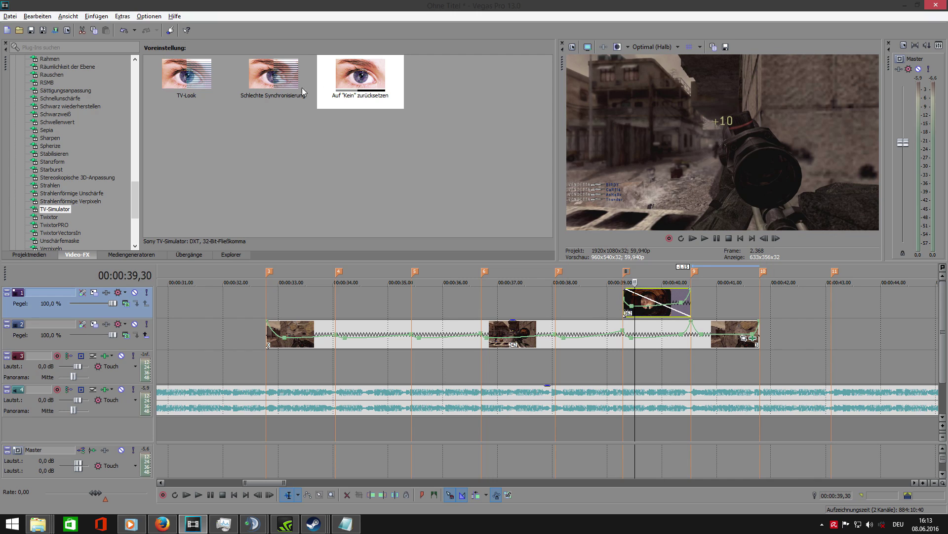
Step: Apply the TV-Simulator preset Auf "Kein" zurücksetzen to the short upper clip and set Zeilensynchronisierung to 9.5
{"action": "left_click_drag", "start_coordinate": [301, 87], "coordinate": [657, 309]}
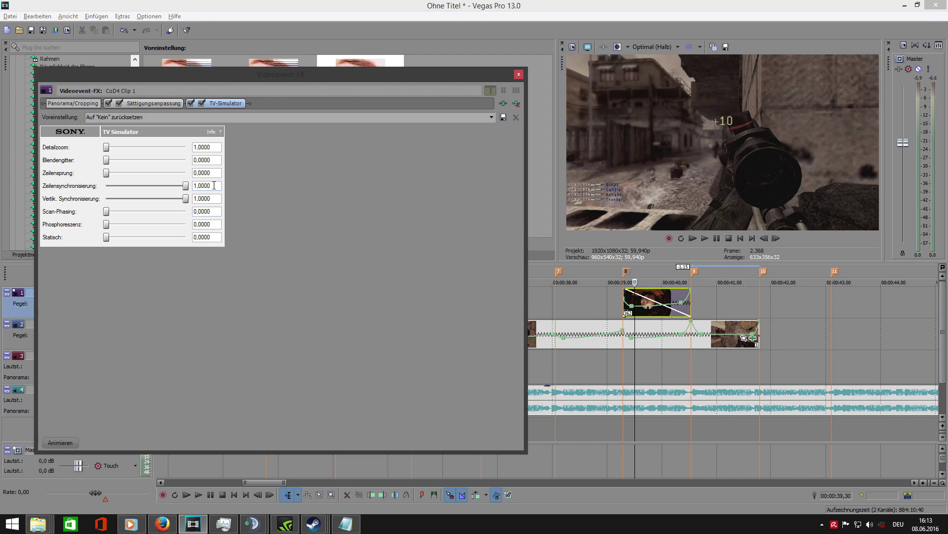
{"action": "type", "text": "9.5"}
{"action": "left_click", "coordinate": [519, 76]}
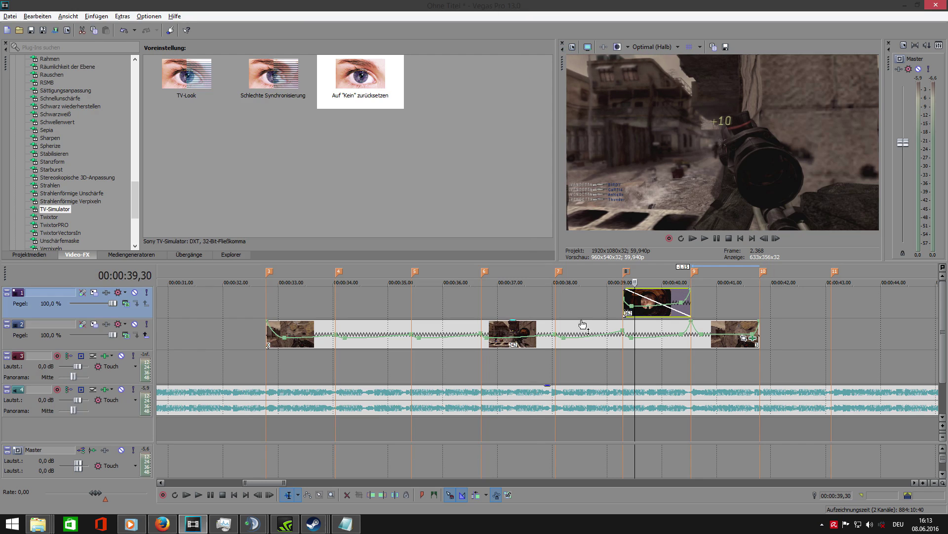
Step: Play back the short upper clip from marker 8 to check the TV-Simulator effect
{"action": "left_click", "coordinate": [624, 301]}
{"action": "left_click", "coordinate": [705, 239]}
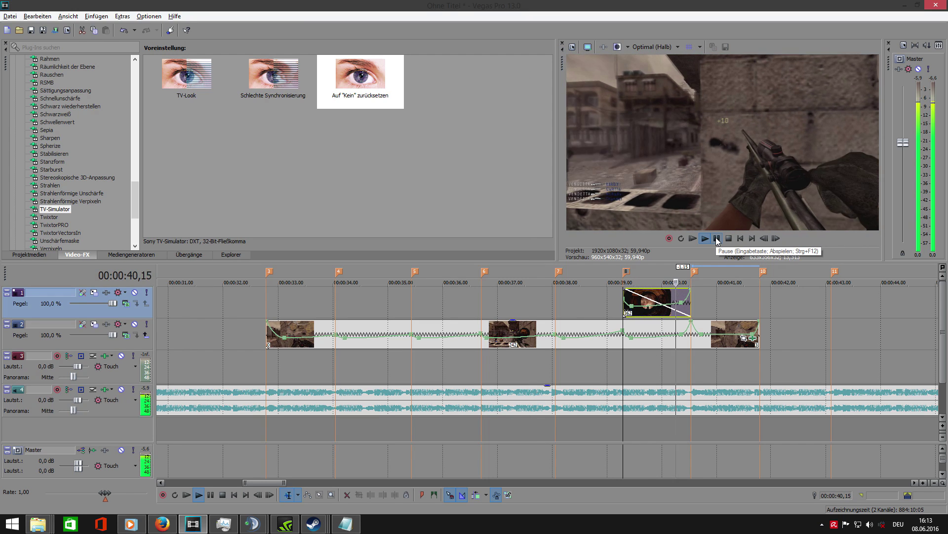
{"action": "left_click", "coordinate": [717, 239]}
{"action": "left_click", "coordinate": [654, 280]}
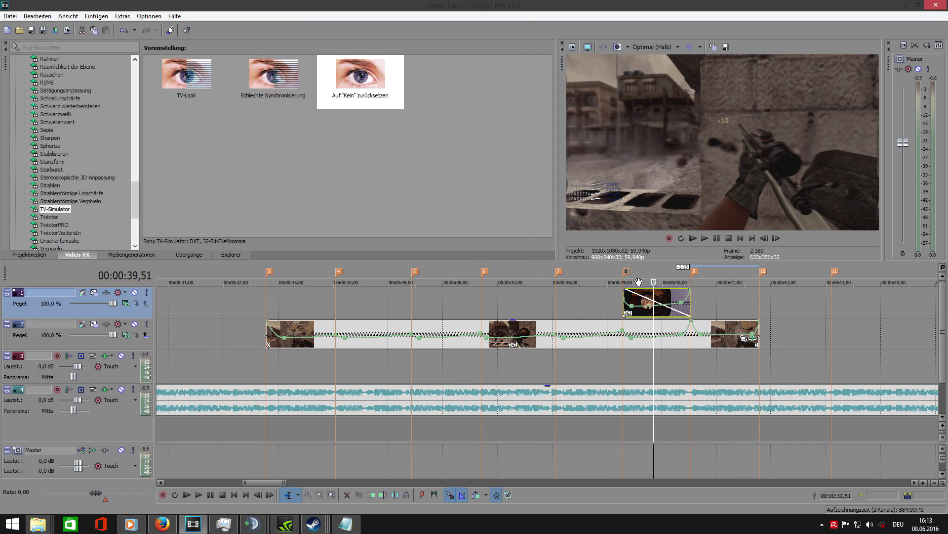
Step: Create a time selection spanning the whole CoD4 clip, from before marker 3 to after marker 10, and play it back
{"action": "left_click_drag", "start_coordinate": [260, 271], "coordinate": [766, 275]}
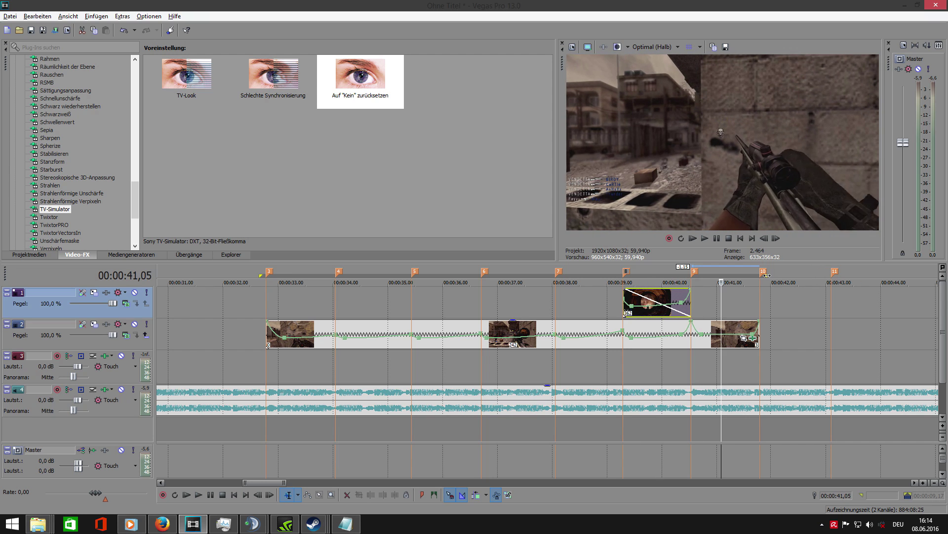
{"action": "left_click", "coordinate": [766, 275]}
{"action": "key", "text": "space"}
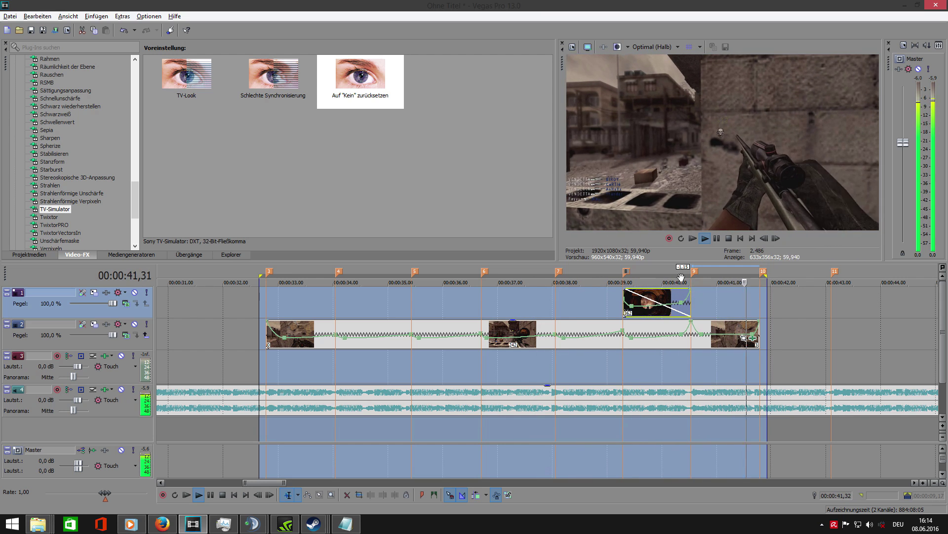
Step: Apply the Stereoskopische 3D-Anpassung preset (Standard) to the short upper clip and set Horizontaler Offset to 0,0128
{"action": "left_click", "coordinate": [638, 273]}
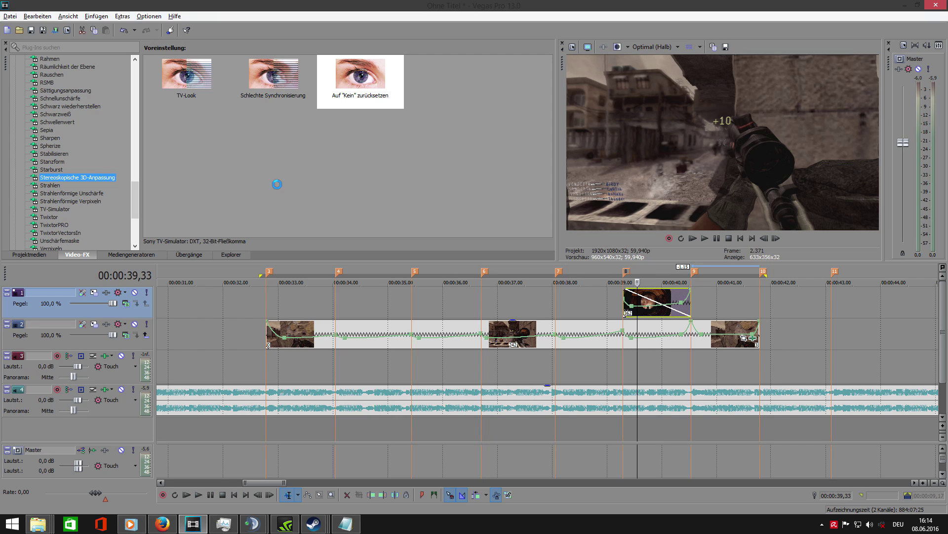
{"action": "left_click", "coordinate": [207, 95]}
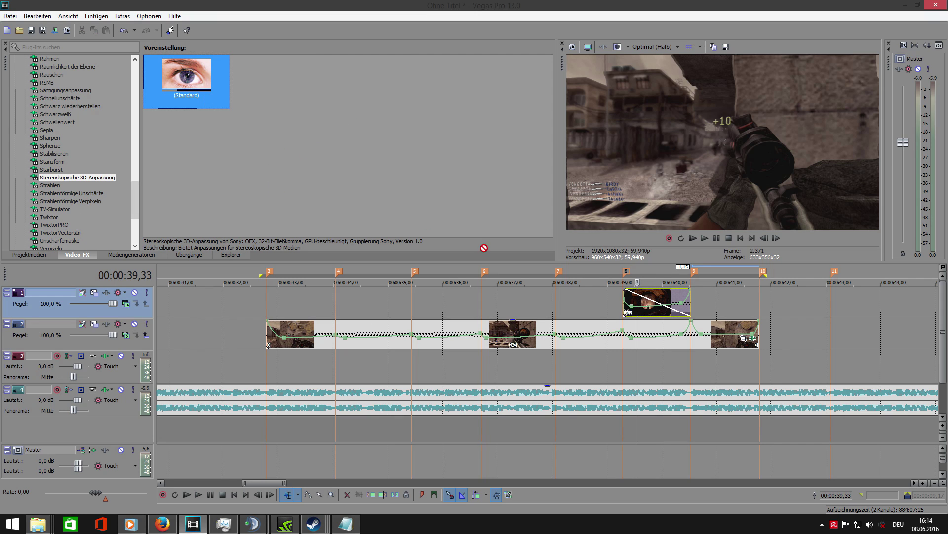
{"action": "left_click_drag", "start_coordinate": [632, 300], "coordinate": [632, 300]}
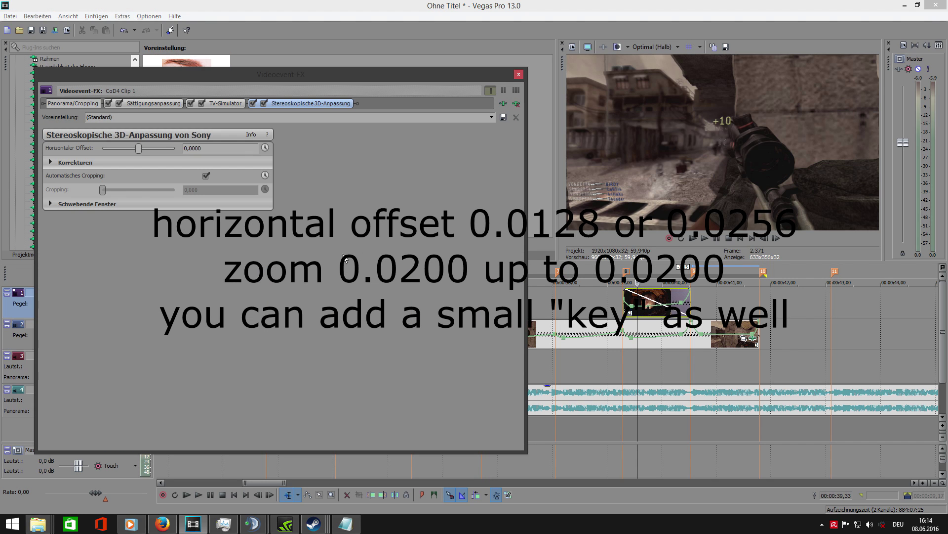
{"action": "left_click", "coordinate": [51, 162]}
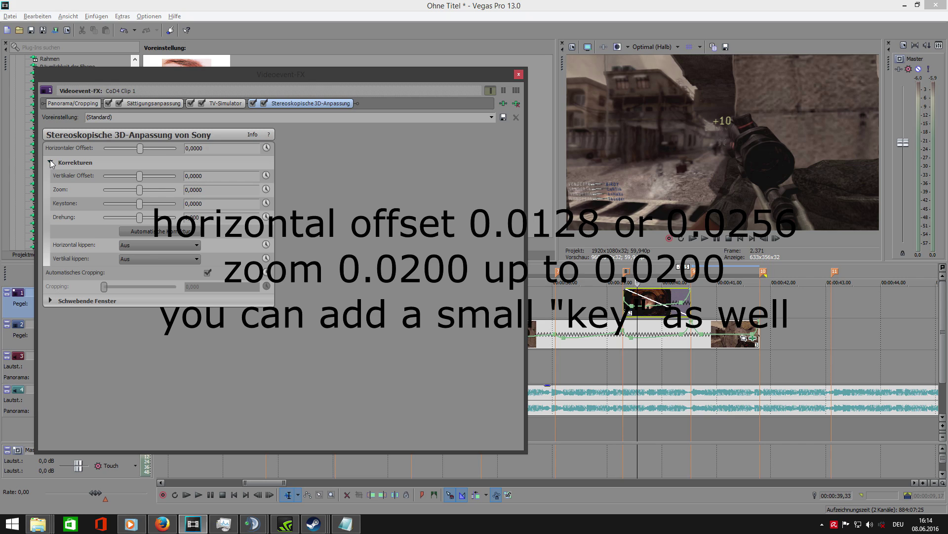
{"action": "left_click", "coordinate": [51, 163]}
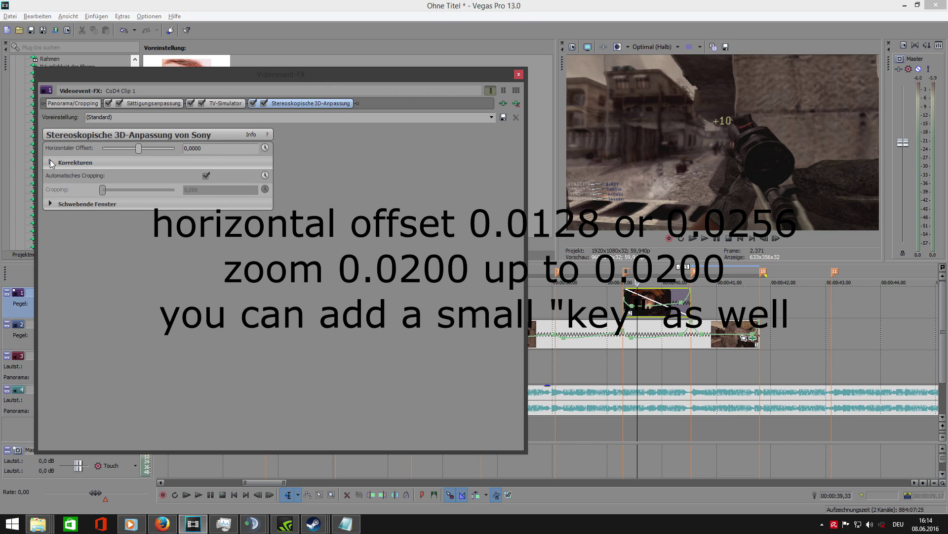
{"action": "left_click", "coordinate": [51, 204]}
{"action": "left_click", "coordinate": [51, 204]}
{"action": "left_click_drag", "start_coordinate": [137, 150], "coordinate": [142, 149]}
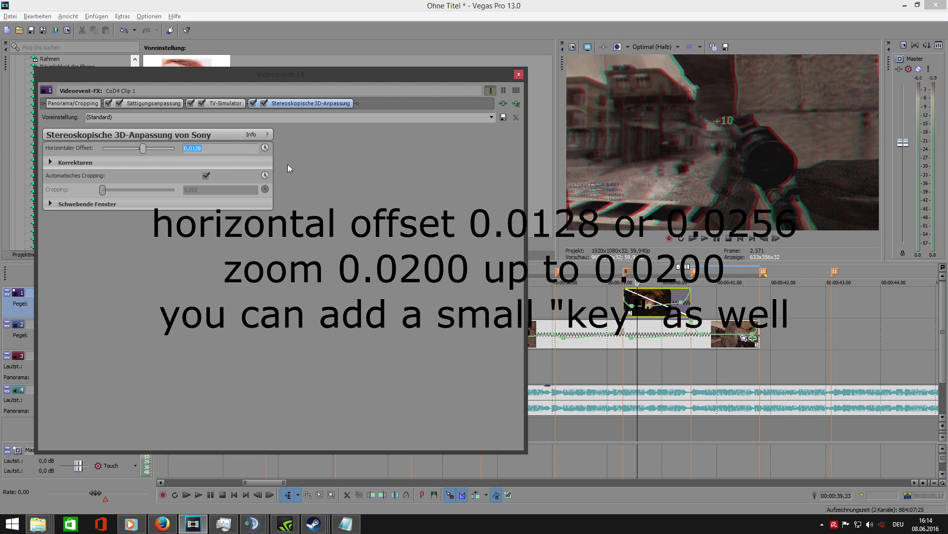
{"action": "left_click", "coordinate": [519, 75]}
Step: Play back the CoD4 clip's time selection and the passage from marker 8 to check the 3D offset on the short clip
{"action": "key", "text": "shift+space"}
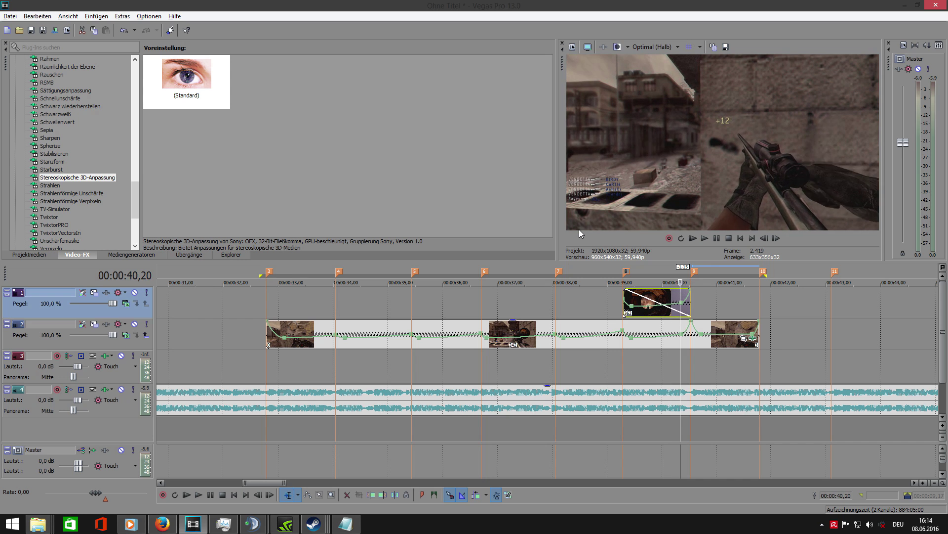
{"action": "key", "text": "space"}
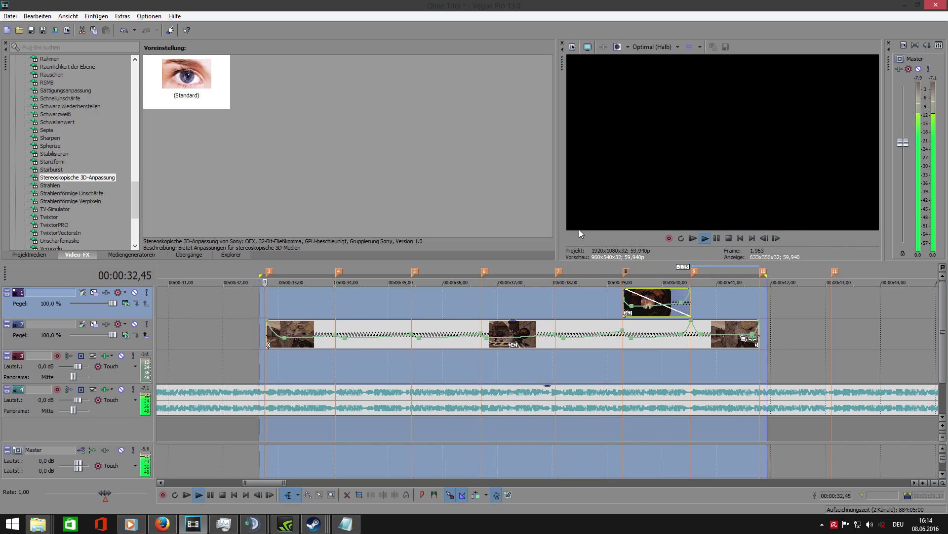
{"action": "key", "text": "space"}
{"action": "key", "text": "space"}
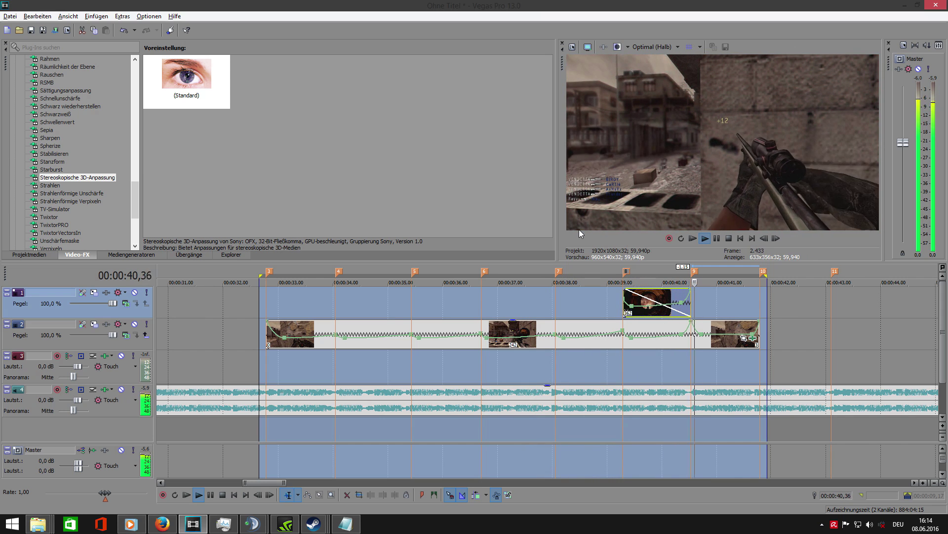
{"action": "left_click", "coordinate": [626, 272]}
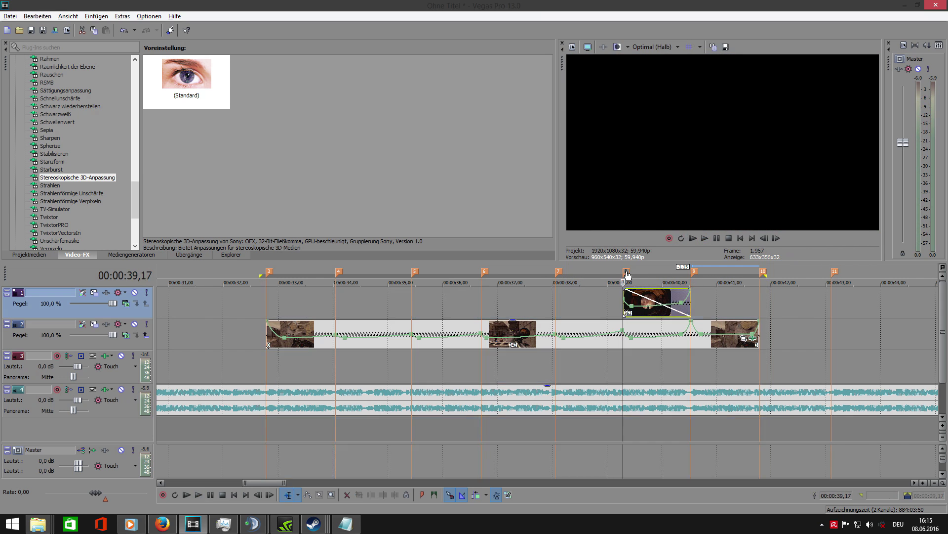
{"action": "left_click", "coordinate": [706, 239]}
{"action": "left_click", "coordinate": [717, 239]}
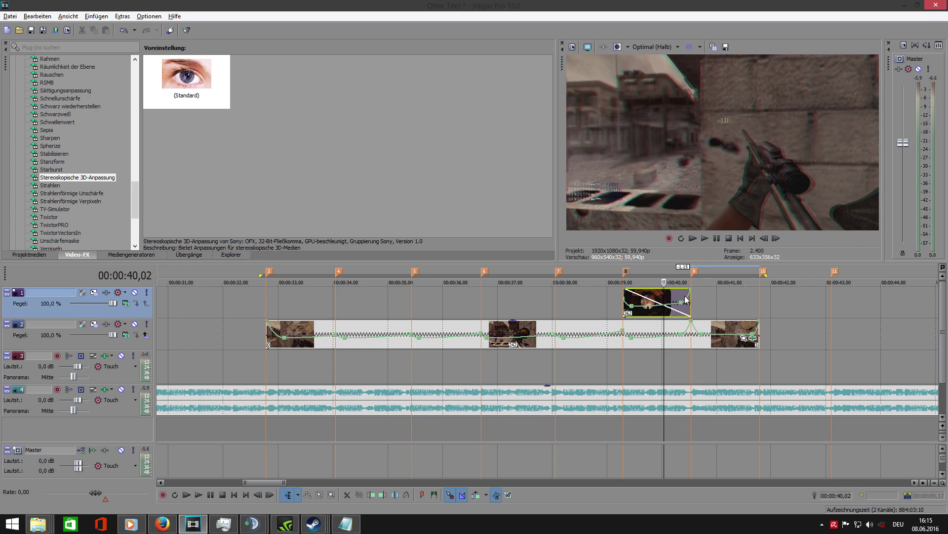
Step: Play back the time selection from before marker 3 and place the playback cursor inside the short upper clip
{"action": "right_click", "coordinate": [655, 296]}
{"action": "left_click", "coordinate": [683, 250]}
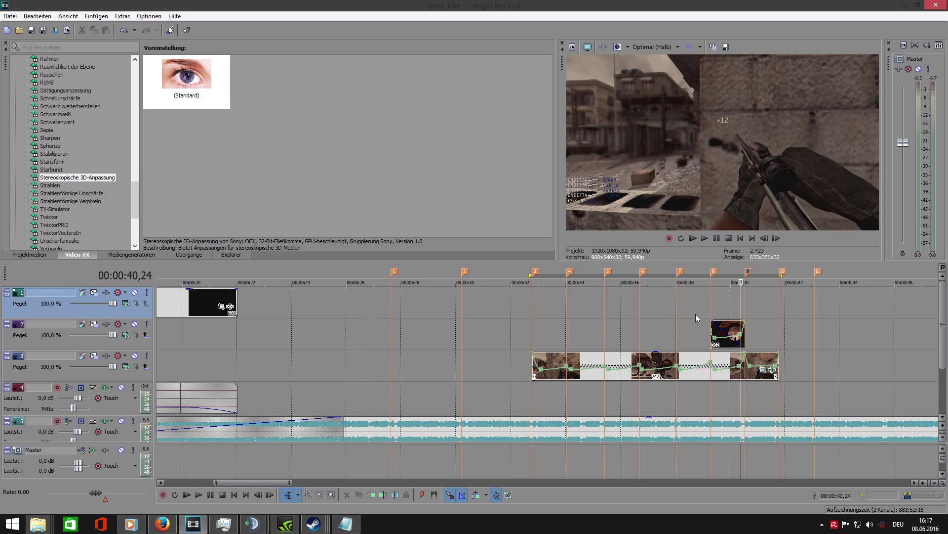
{"action": "key", "text": "space"}
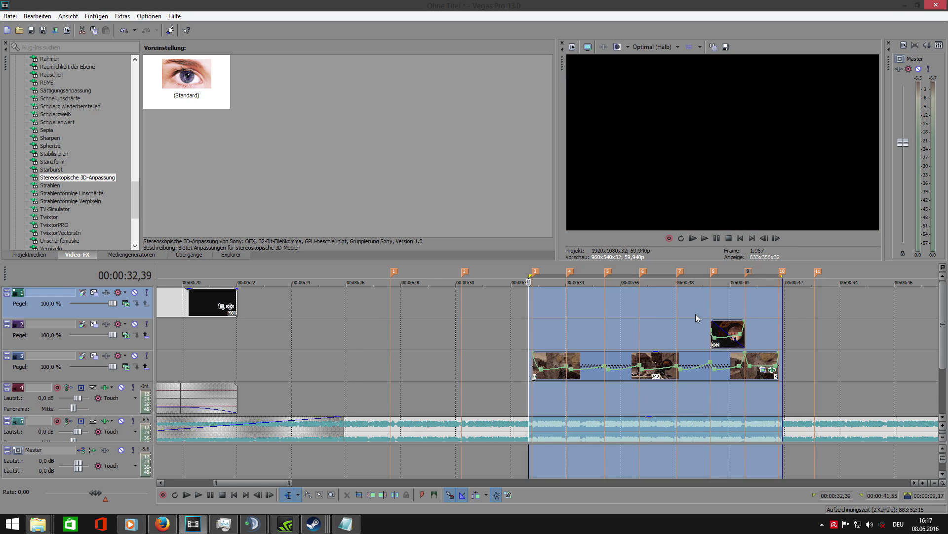
{"action": "key", "text": "space"}
{"action": "left_click", "coordinate": [728, 327]}
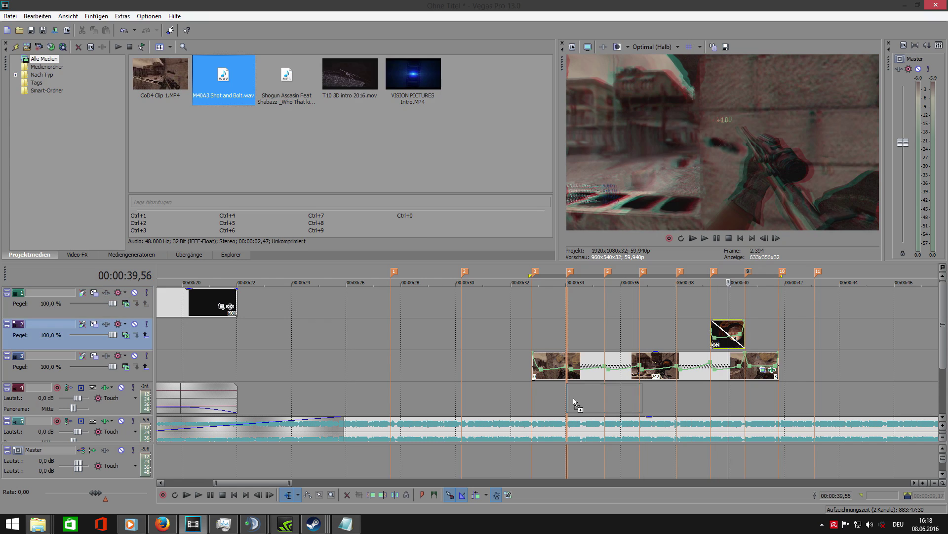
Step: Place M40A3 Shot and Bolt.wav on the empty audio track at marker 4 and trim the silence from its start
{"action": "left_click_drag", "start_coordinate": [573, 397], "coordinate": [580, 398]}
{"action": "left_click", "coordinate": [582, 399]}
{"action": "scroll", "coordinate": [582, 399], "scroll_direction": "up", "scroll_amount": 10}
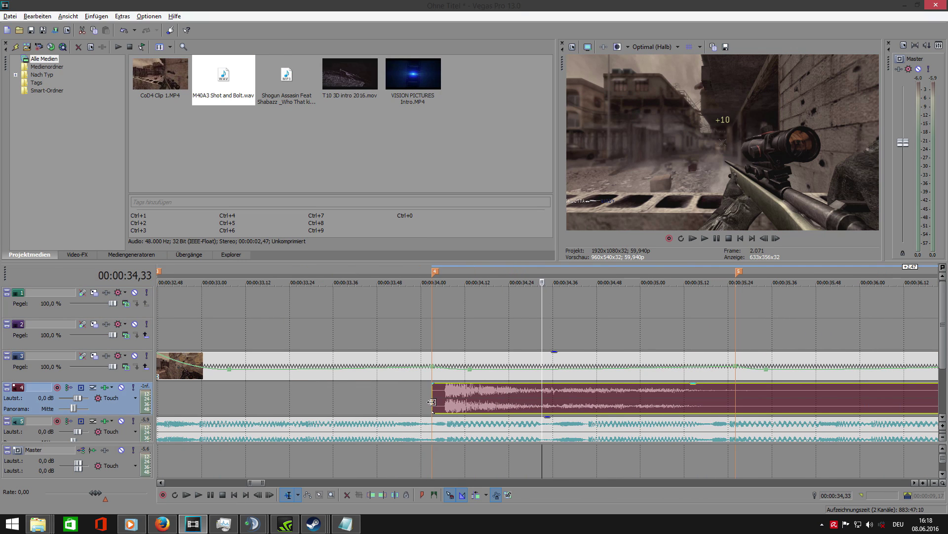
{"action": "left_click_drag", "start_coordinate": [432, 402], "coordinate": [432, 402]}
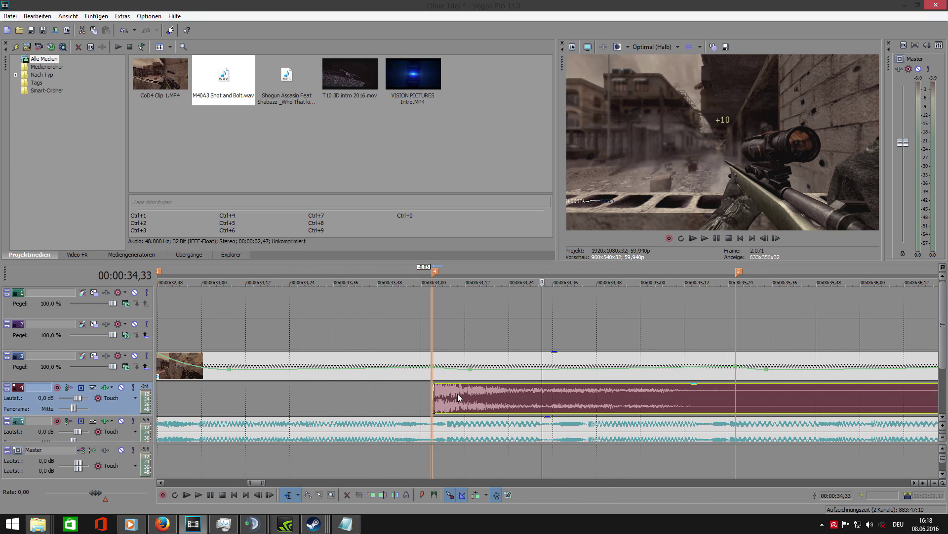
{"action": "scroll", "coordinate": [464, 393], "scroll_direction": "down", "scroll_amount": 5}
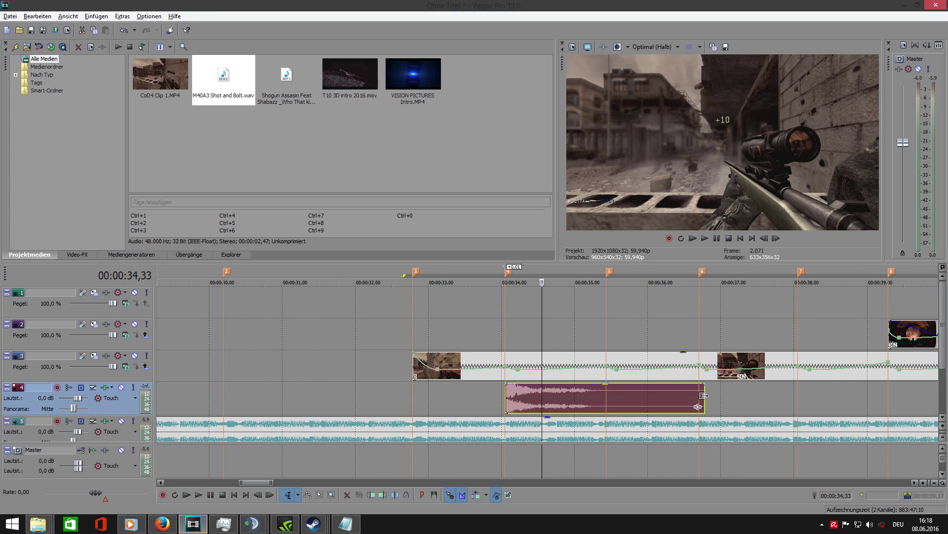
Step: Trim the end of the shot sound to just before marker 5 and add a fade-out across its full length
{"action": "left_click_drag", "start_coordinate": [703, 404], "coordinate": [606, 404]}
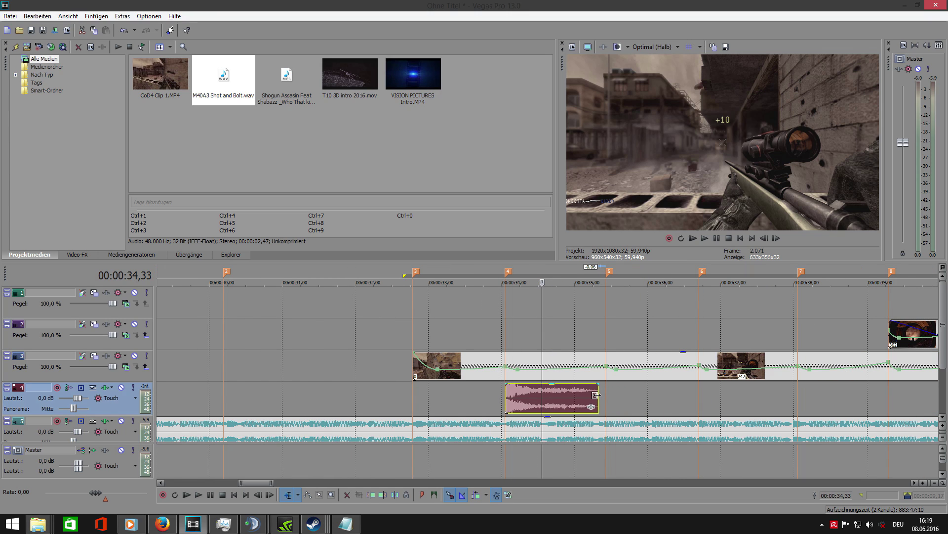
{"action": "left_click_drag", "start_coordinate": [596, 384], "coordinate": [509, 384]}
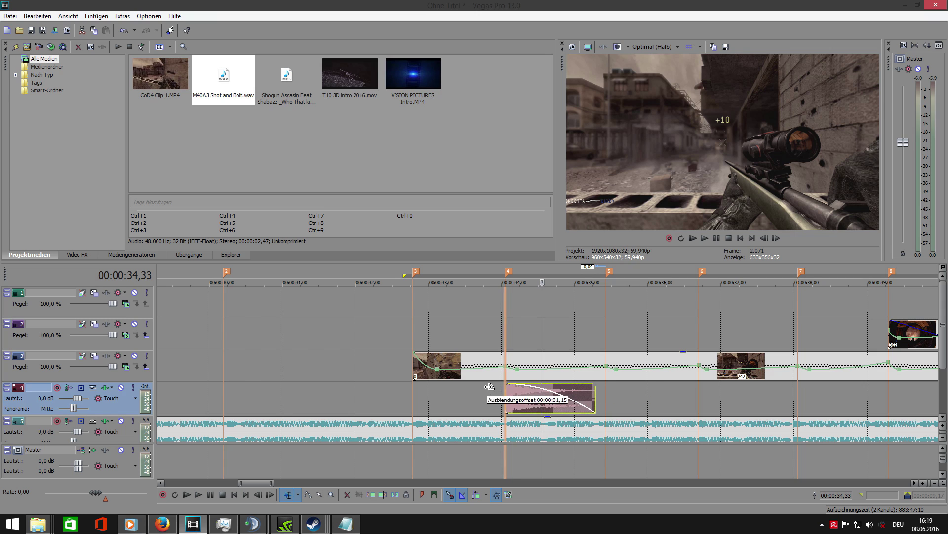
{"action": "left_click", "coordinate": [493, 393]}
{"action": "key", "text": "space"}
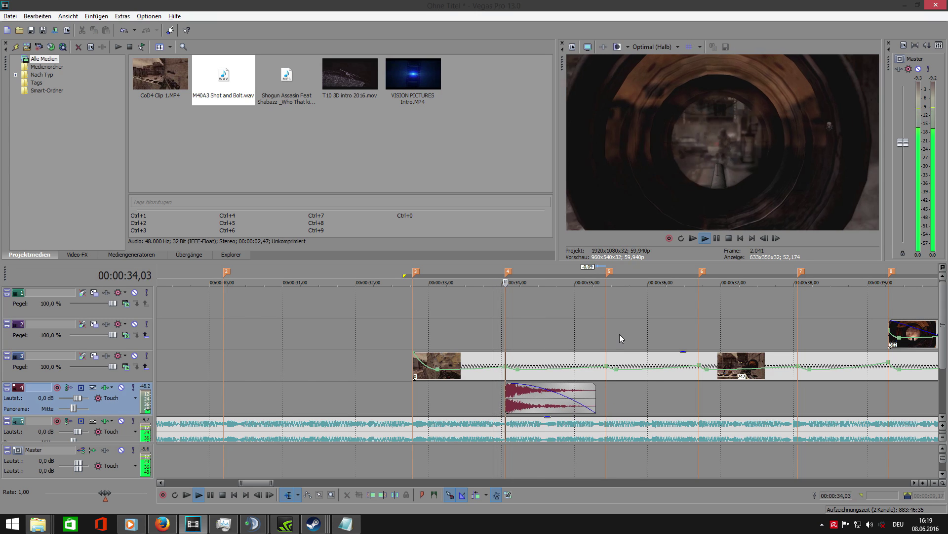
{"action": "key", "text": "space"}
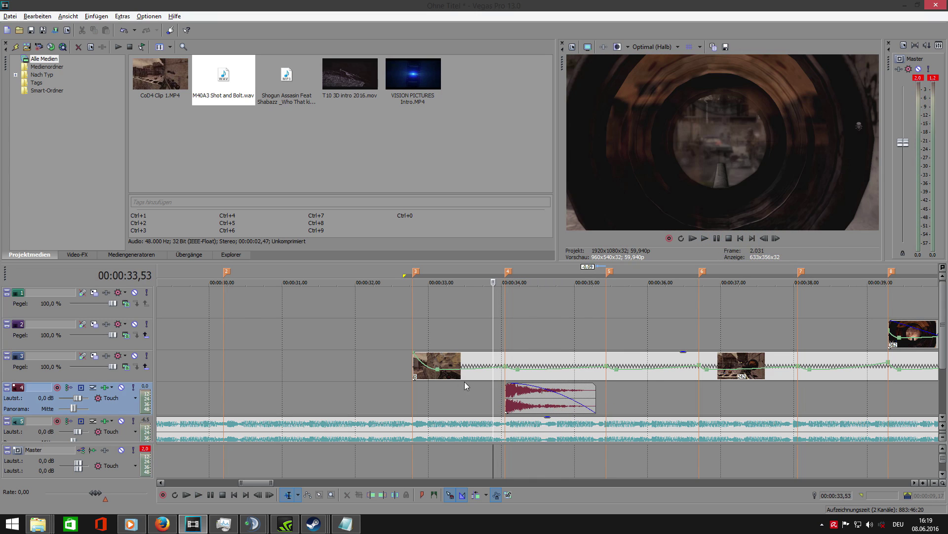
Step: Lower the gain of the shot sound and play back from just before marker 4 to check its level
{"action": "left_click_drag", "start_coordinate": [531, 387], "coordinate": [531, 403]}
{"action": "left_click", "coordinate": [488, 398]}
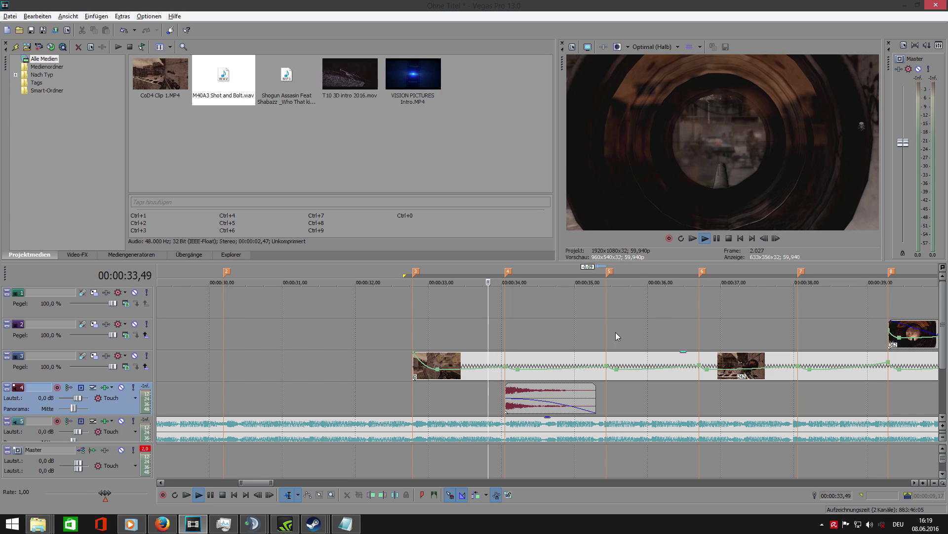
{"action": "key", "text": "space"}
{"action": "left_click", "coordinate": [720, 241]}
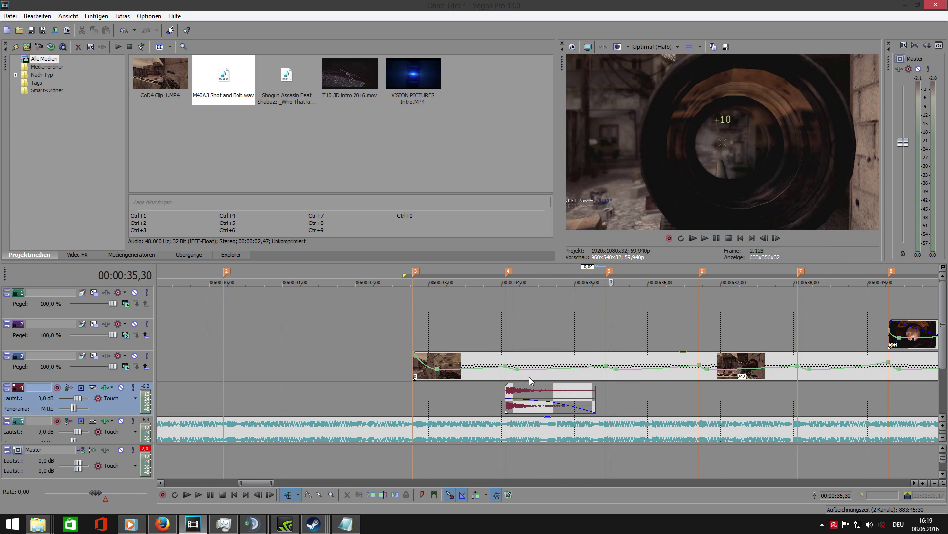
{"action": "key", "text": "space"}
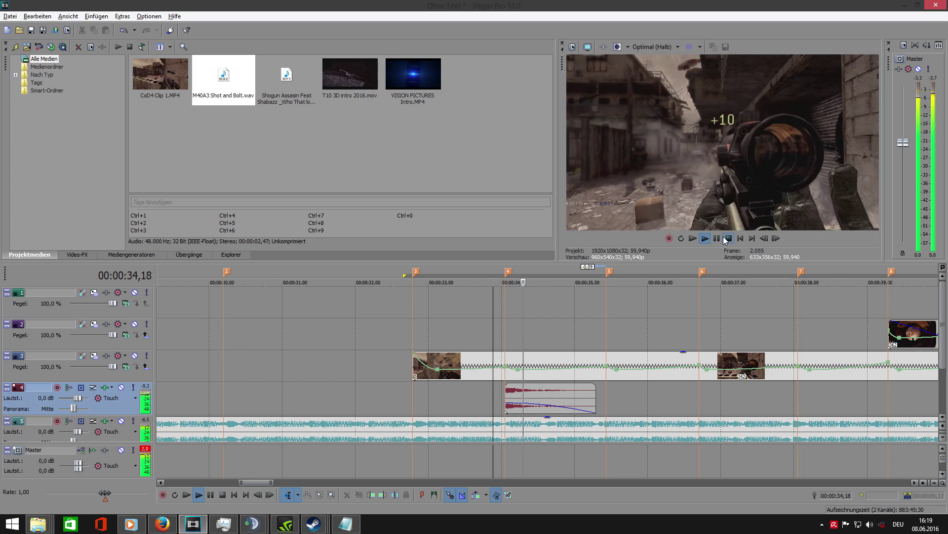
{"action": "left_click", "coordinate": [720, 240]}
Step: Copy the shot sound to markers 5, 6, 7 and 8 and play back the sequence from before marker 4
{"action": "mouse_move", "coordinate": [548, 396]}
{"action": "left_mouse_down"}
{"action": "mouse_move", "coordinate": [838, 391]}
{"action": "mouse_move", "coordinate": [832, 395]}
{"action": "left_mouse_up"}
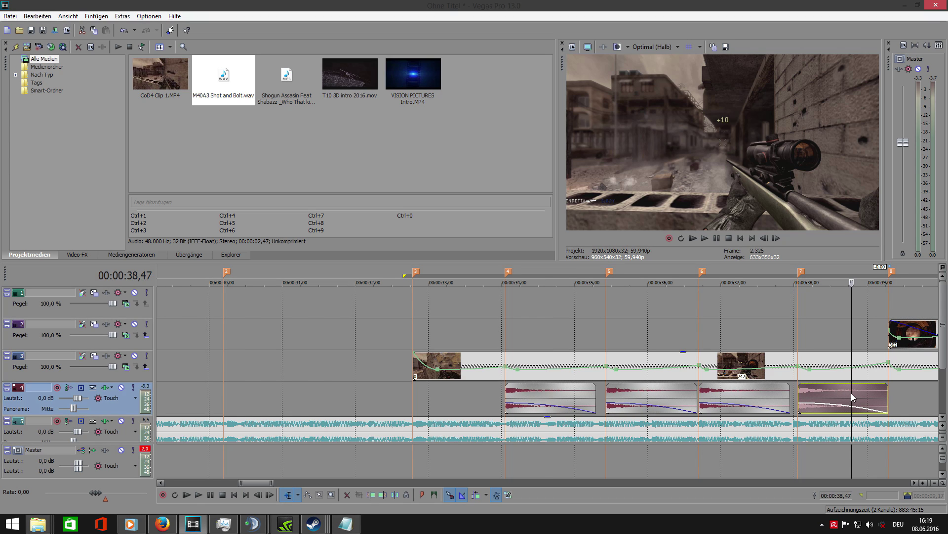
{"action": "left_click_drag", "start_coordinate": [852, 392], "coordinate": [885, 395]}
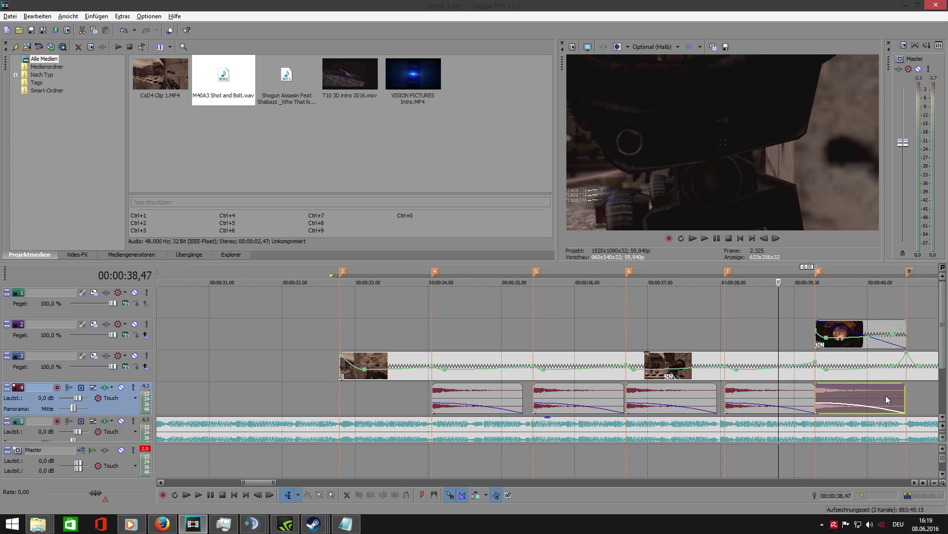
{"action": "key", "text": "space"}
{"action": "left_click", "coordinate": [417, 399]}
{"action": "key", "text": "space"}
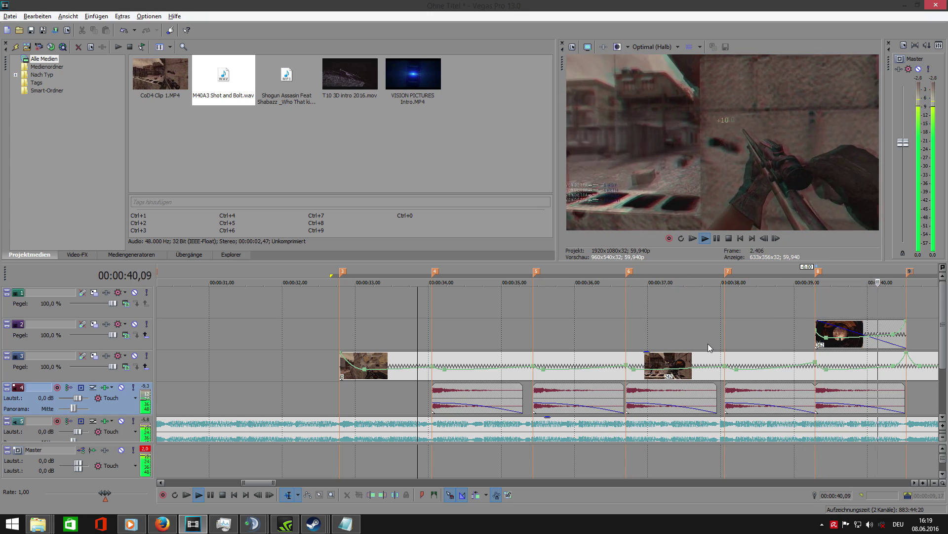
{"action": "left_click", "coordinate": [726, 238]}
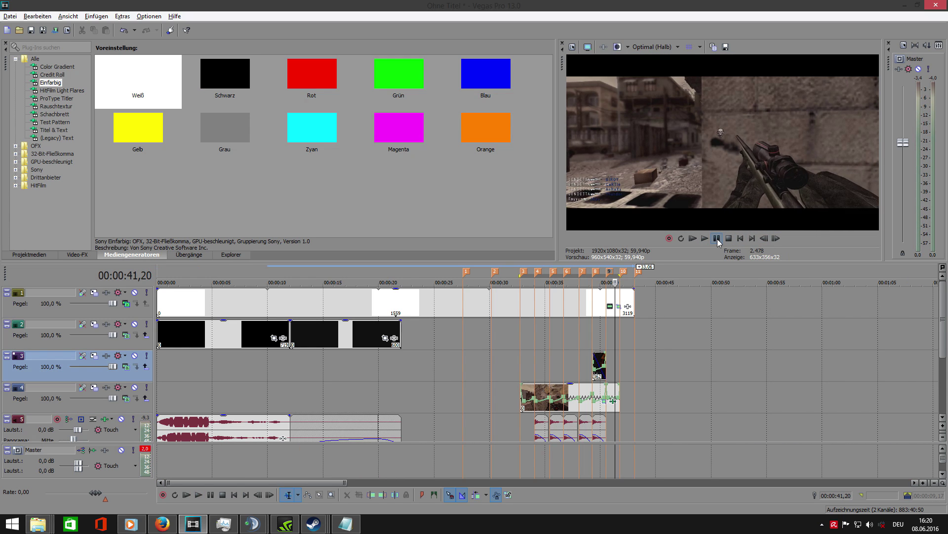
{"action": "left_click", "coordinate": [717, 238]}
{"action": "left_click", "coordinate": [717, 239]}
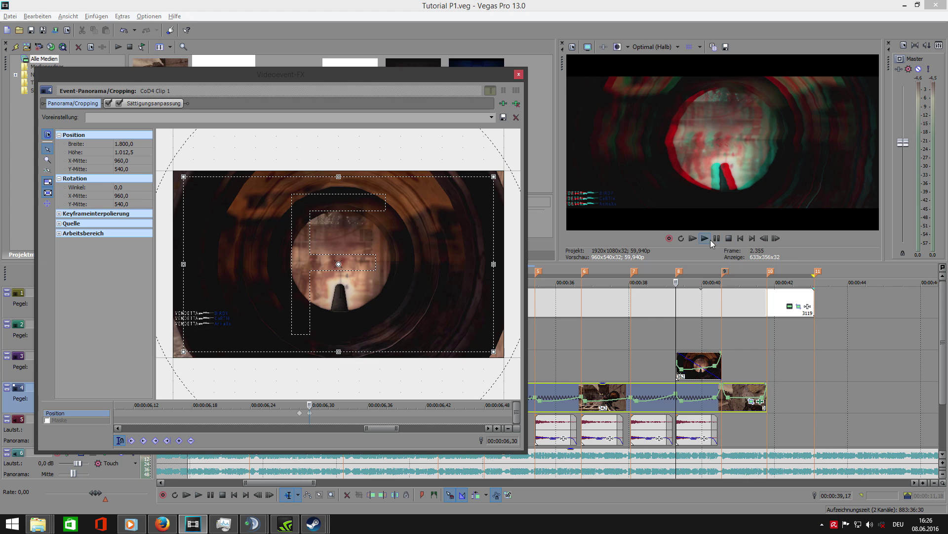
Step: Keyframe the CoD4 clip's crop two frames after marker 8, moving it to about X 882,7, Y 499,9 and shrinking it to 1.723,1 × 969,3
{"action": "left_click", "coordinate": [710, 239]}
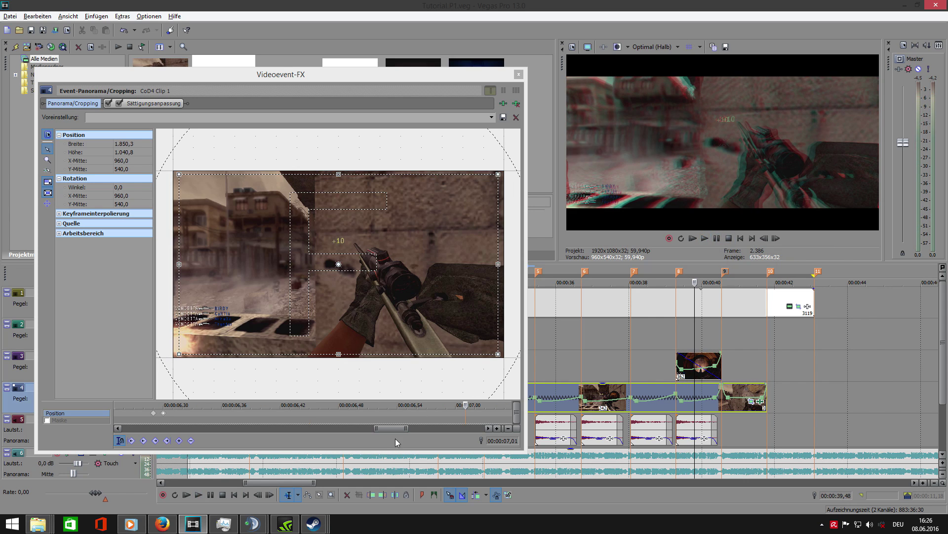
{"action": "left_click", "coordinate": [387, 429]}
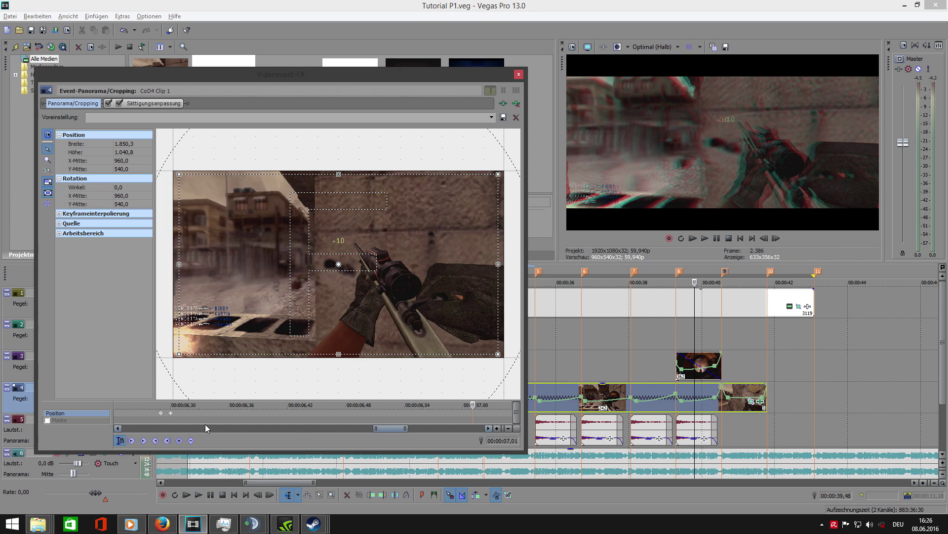
{"action": "key", "text": "space"}
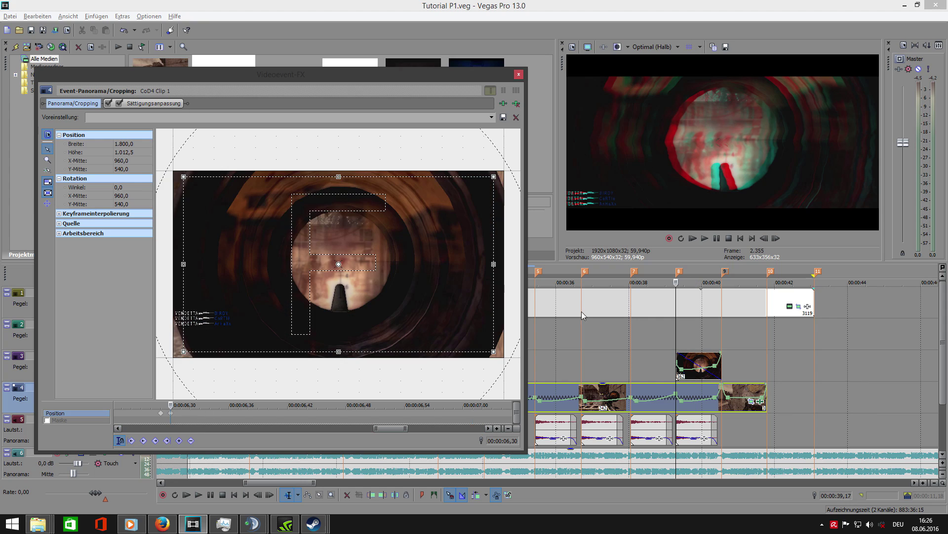
{"action": "left_click", "coordinate": [776, 239]}
{"action": "left_click", "coordinate": [776, 239]}
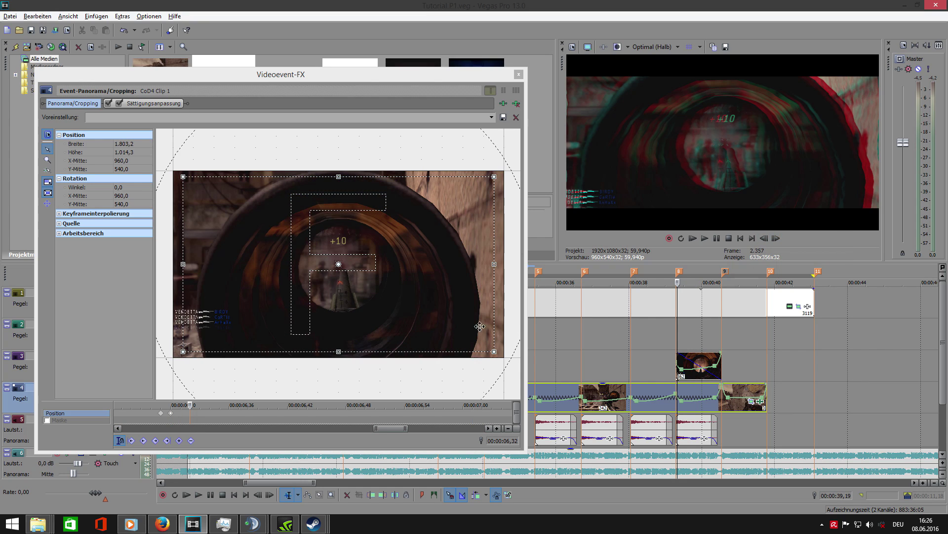
{"action": "left_click_drag", "start_coordinate": [439, 273], "coordinate": [430, 269]}
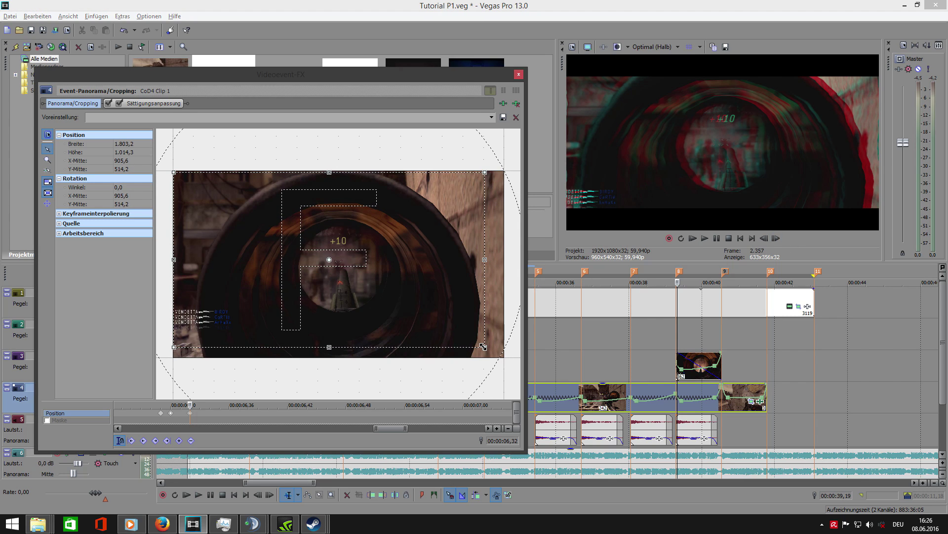
{"action": "left_click_drag", "start_coordinate": [483, 346], "coordinate": [476, 342]}
{"action": "scroll", "coordinate": [429, 296], "scroll_direction": "up", "scroll_amount": 3}
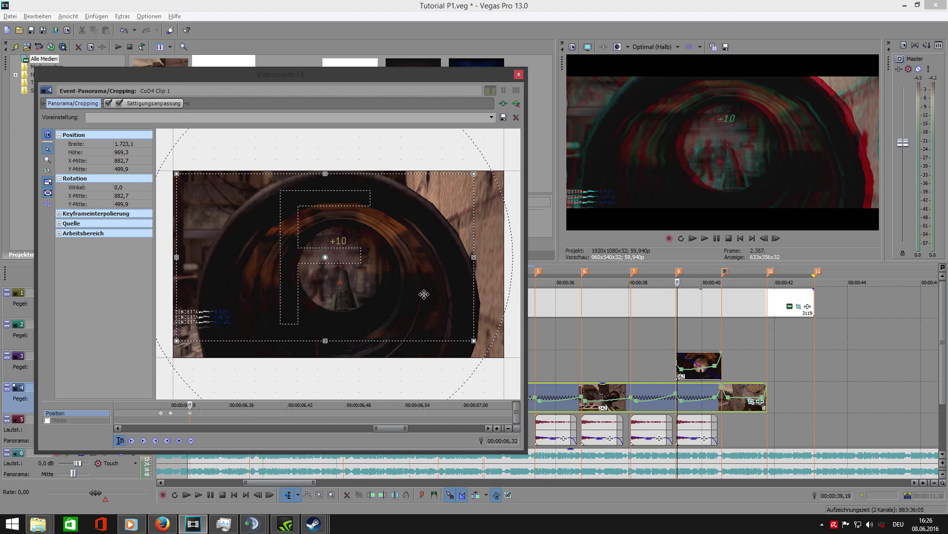
Step: Keyframe the clip's crop two frames further on, moving it to about X 1.033,9, Y 498,3 and resizing it to 1.740,0 × 978,8
{"action": "left_click_drag", "start_coordinate": [424, 294], "coordinate": [423, 293]}
{"action": "left_click", "coordinate": [776, 238]}
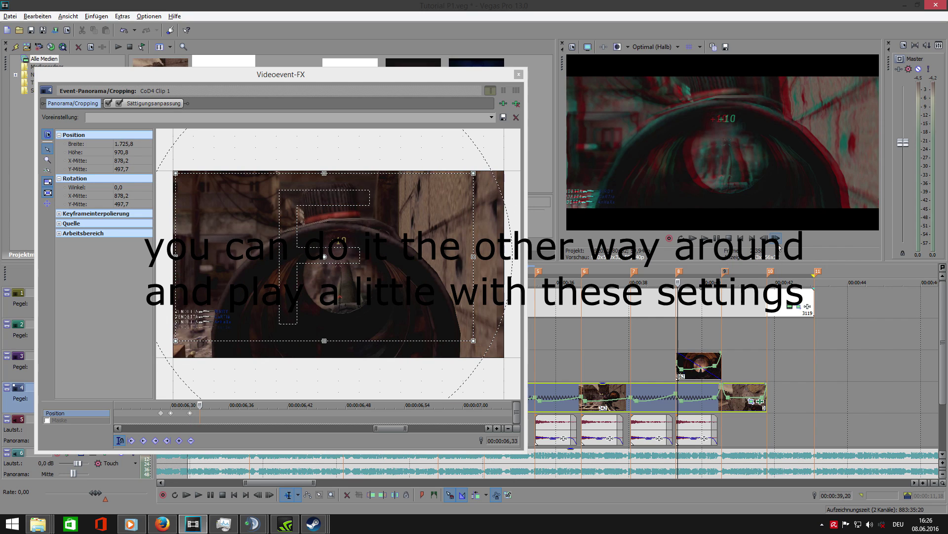
{"action": "left_click", "coordinate": [777, 238]}
{"action": "left_click", "coordinate": [418, 255]}
{"action": "left_click_drag", "start_coordinate": [418, 255], "coordinate": [444, 255]}
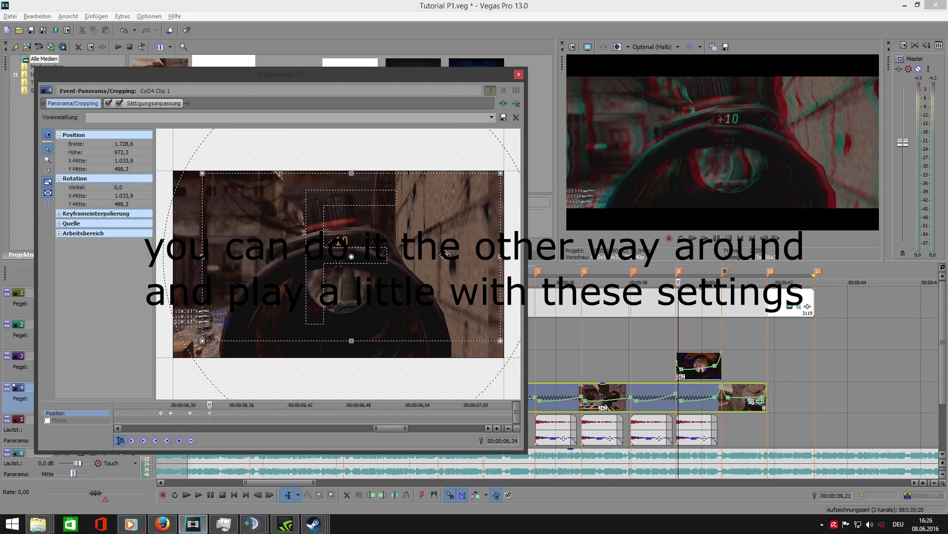
{"action": "left_click_drag", "start_coordinate": [202, 341], "coordinate": [202, 341]}
Step: Add a crop keyframe two frames further on at about X 1.034,6, Y 585,3, sized 1.762,3 × 991,3
{"action": "left_click", "coordinate": [777, 239]}
{"action": "left_click", "coordinate": [777, 240]}
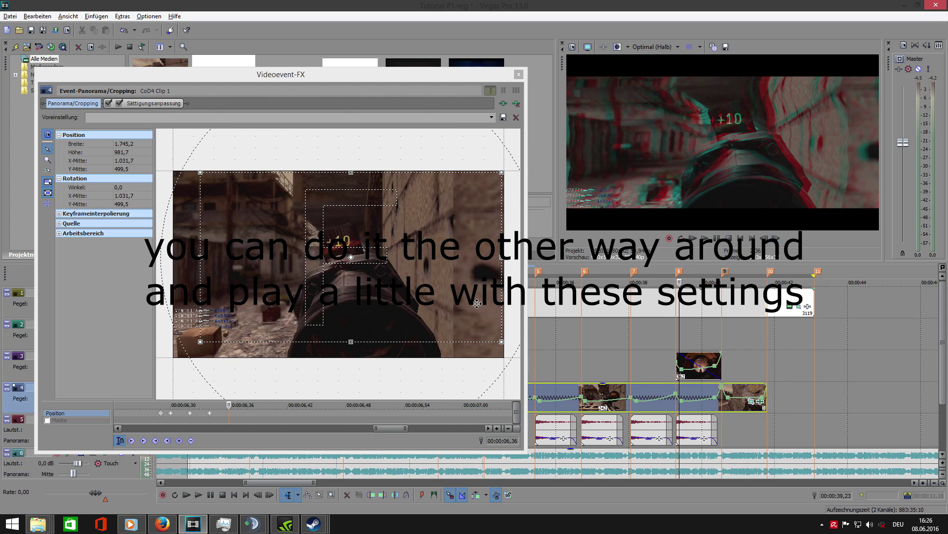
{"action": "left_click_drag", "start_coordinate": [394, 265], "coordinate": [408, 278]}
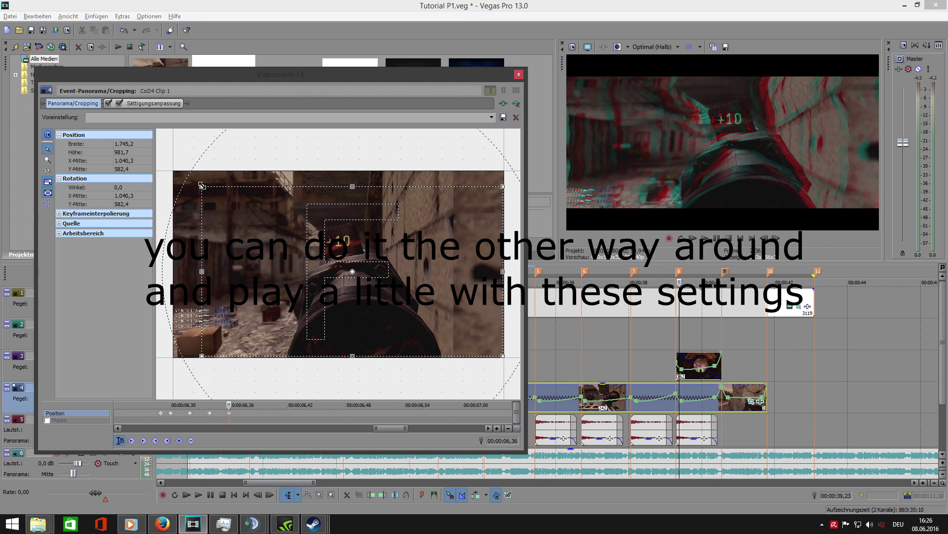
{"action": "left_click_drag", "start_coordinate": [201, 185], "coordinate": [200, 184]}
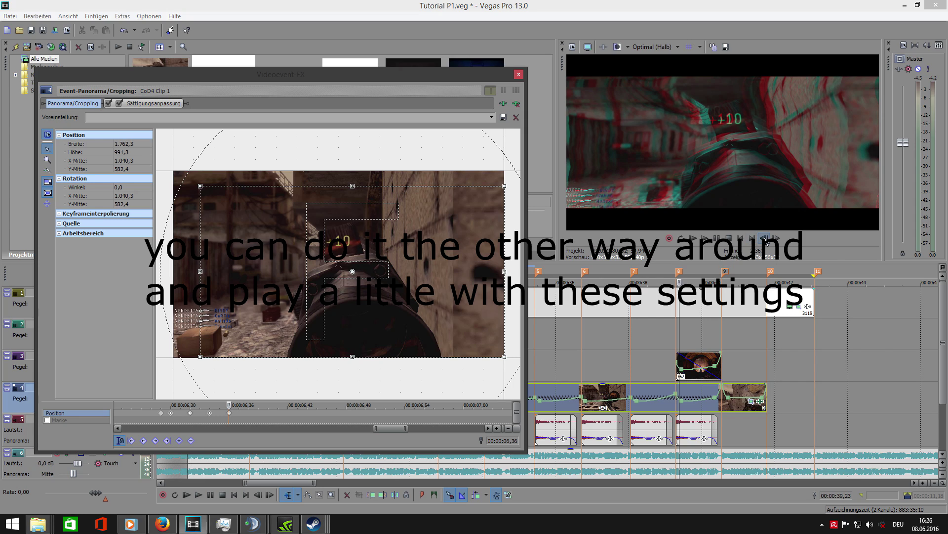
{"action": "left_click_drag", "start_coordinate": [448, 292], "coordinate": [448, 293]}
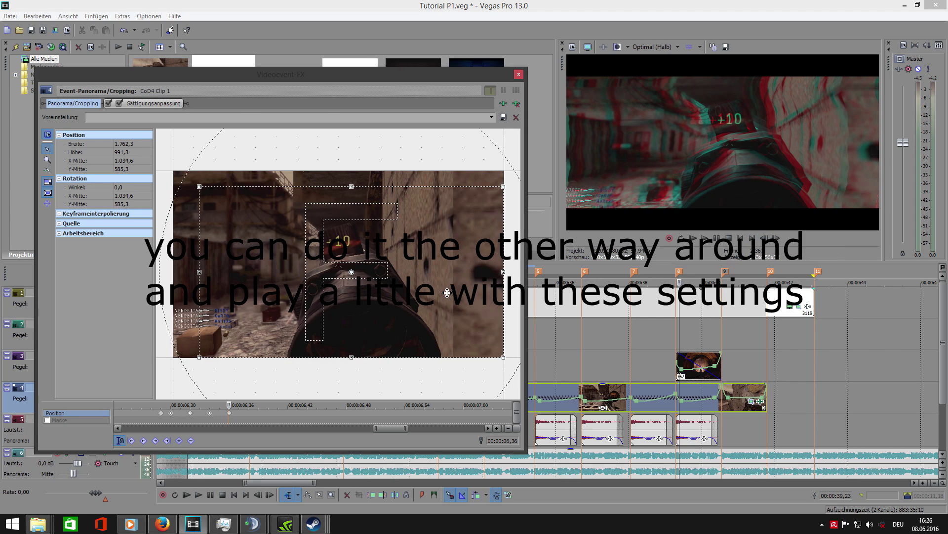
{"action": "left_click", "coordinate": [764, 238]}
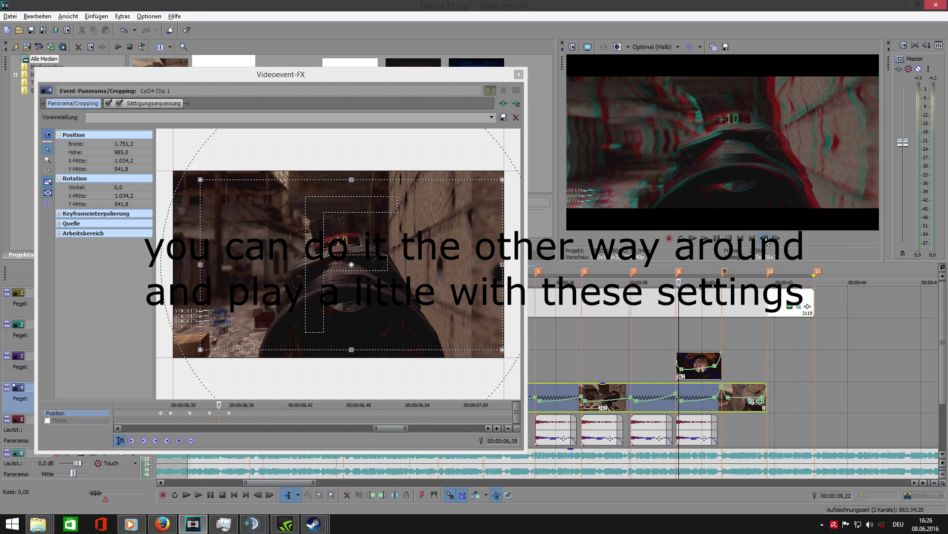
{"action": "left_click", "coordinate": [765, 238]}
{"action": "left_click_drag", "start_coordinate": [442, 258], "coordinate": [416, 273]}
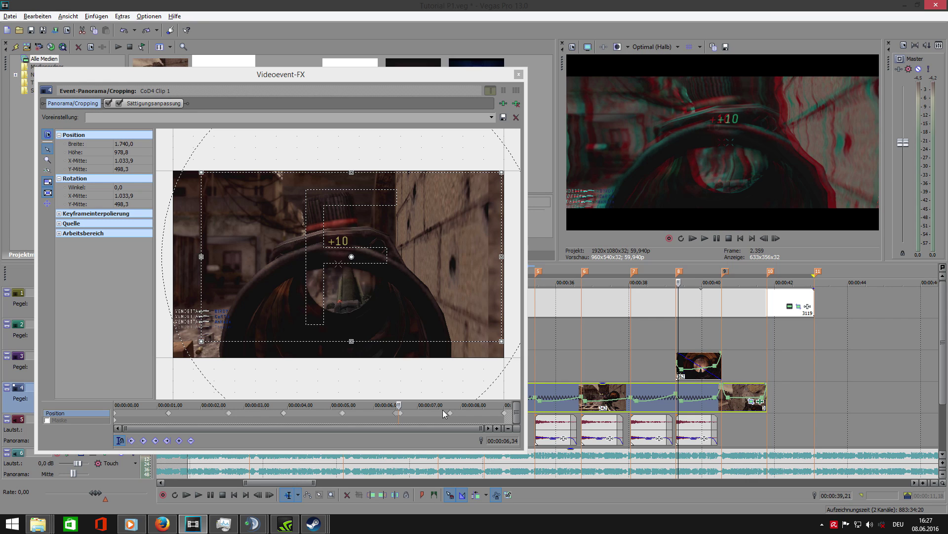
Step: Step back and forth through the frames after marker 8 to check the crop movement between the keyframes
{"action": "scroll", "coordinate": [398, 417], "scroll_direction": "up", "scroll_amount": 10}
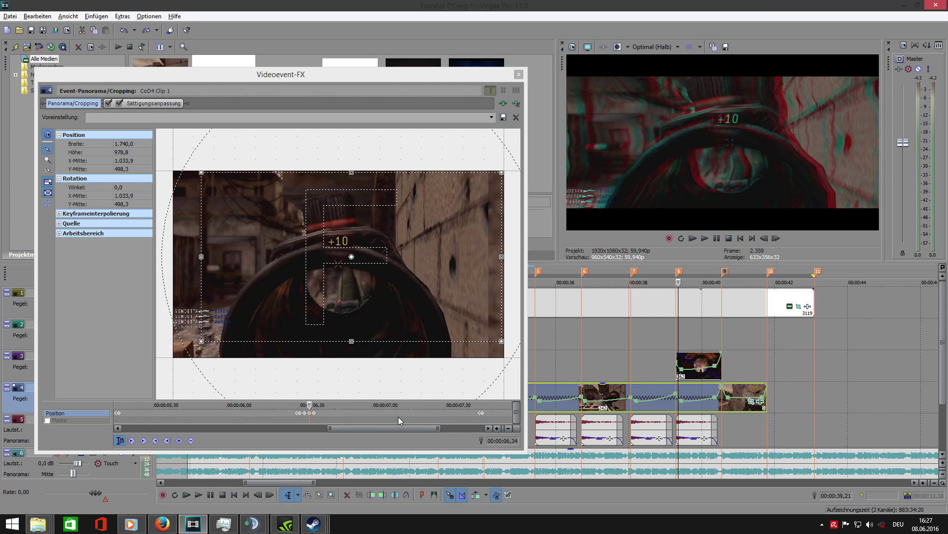
{"action": "left_click", "coordinate": [776, 238]}
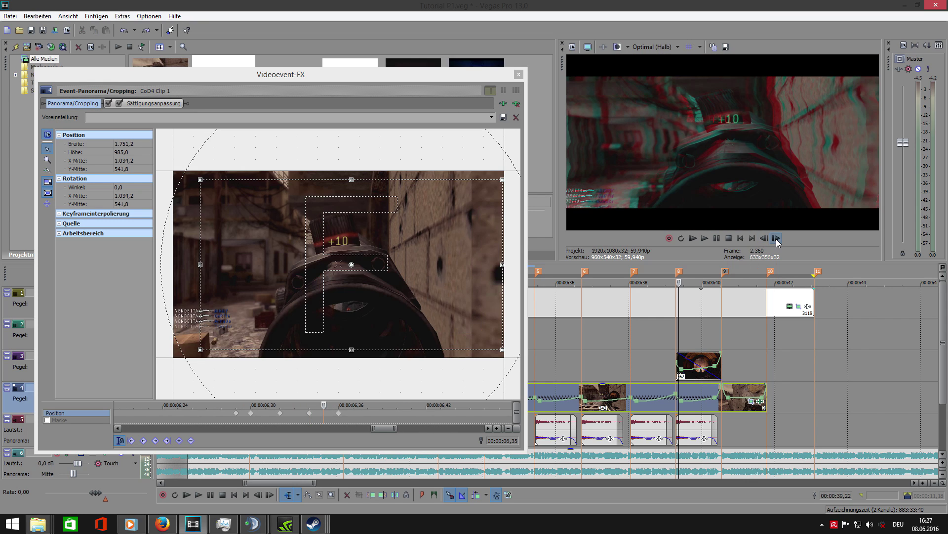
{"action": "left_click", "coordinate": [777, 239]}
{"action": "key", "text": "alt+Left"}
{"action": "key", "text": "alt+Left"}
{"action": "key", "text": "alt+Left"}
{"action": "key", "text": "alt+Left"}
{"action": "key", "text": "alt+Left"}
{"action": "key", "text": "alt+Left"}
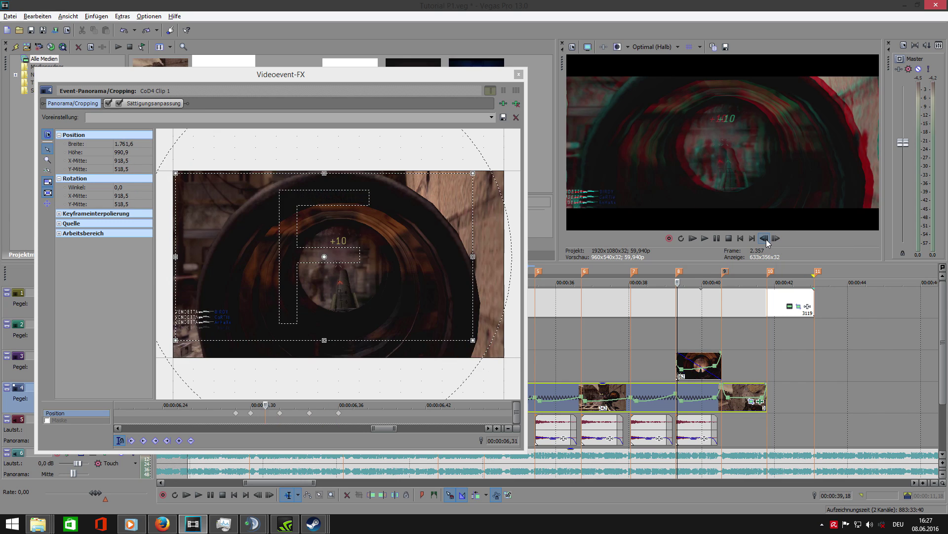
{"action": "left_click", "coordinate": [776, 238]}
{"action": "left_click", "coordinate": [776, 239]}
{"action": "left_click", "coordinate": [776, 238]}
{"action": "left_click", "coordinate": [776, 238]}
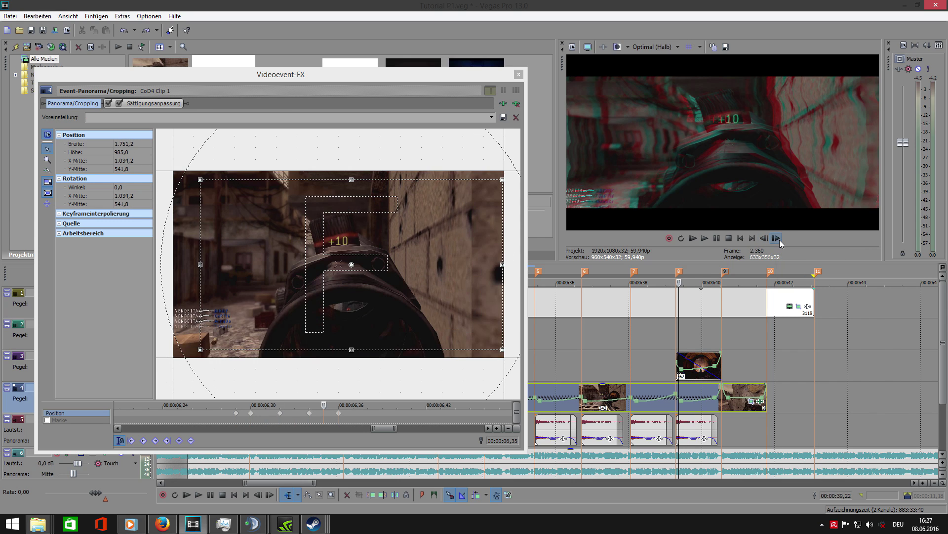
{"action": "left_click", "coordinate": [776, 239]}
{"action": "left_click", "coordinate": [776, 239]}
{"action": "left_click", "coordinate": [776, 239]}
{"action": "left_click", "coordinate": [766, 239]}
{"action": "left_click", "coordinate": [766, 239]}
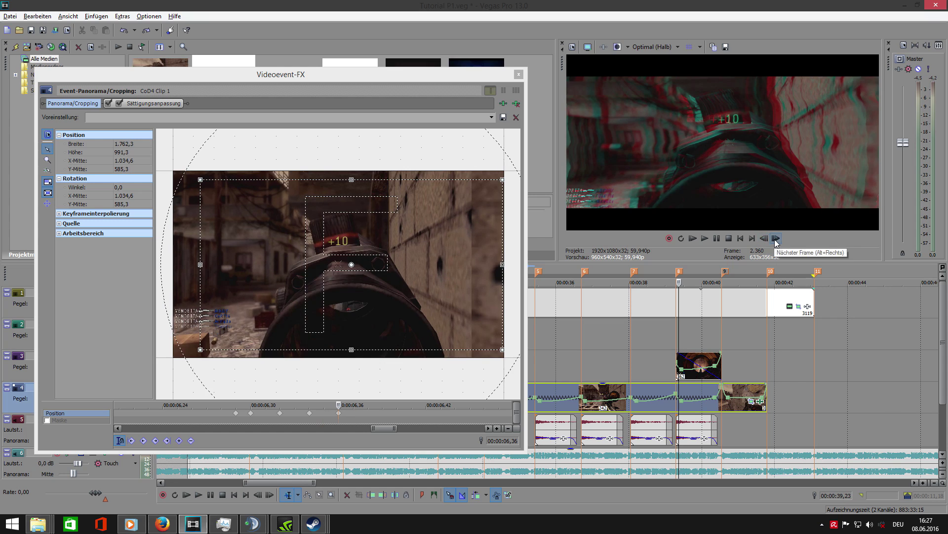
Step: Keyframe the crop at 00:00:06,38, moving it to about X 903,6, Y 572,5 and enlarging it to 1.787,3 × 1.005,4
{"action": "left_click", "coordinate": [775, 239]}
{"action": "left_click", "coordinate": [775, 240]}
{"action": "left_click", "coordinate": [776, 239]}
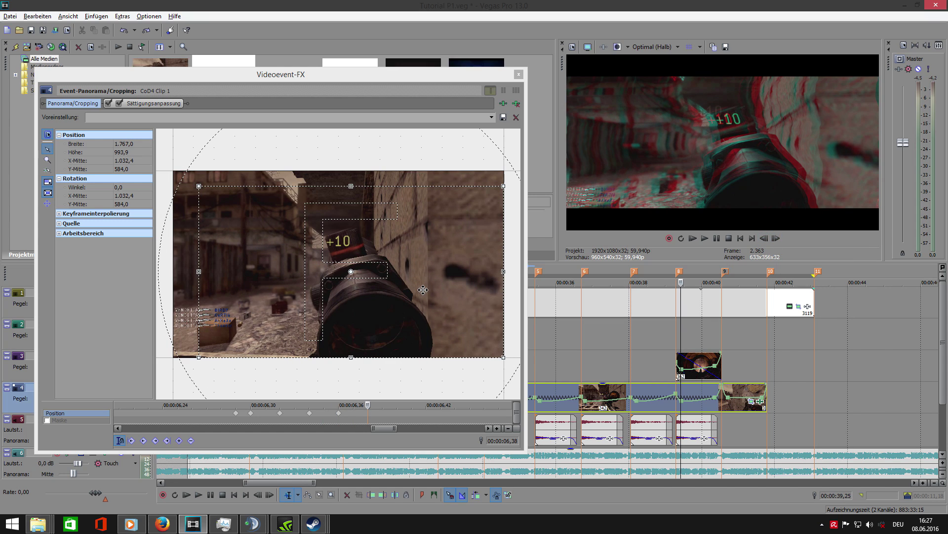
{"action": "left_click_drag", "start_coordinate": [423, 290], "coordinate": [399, 288]}
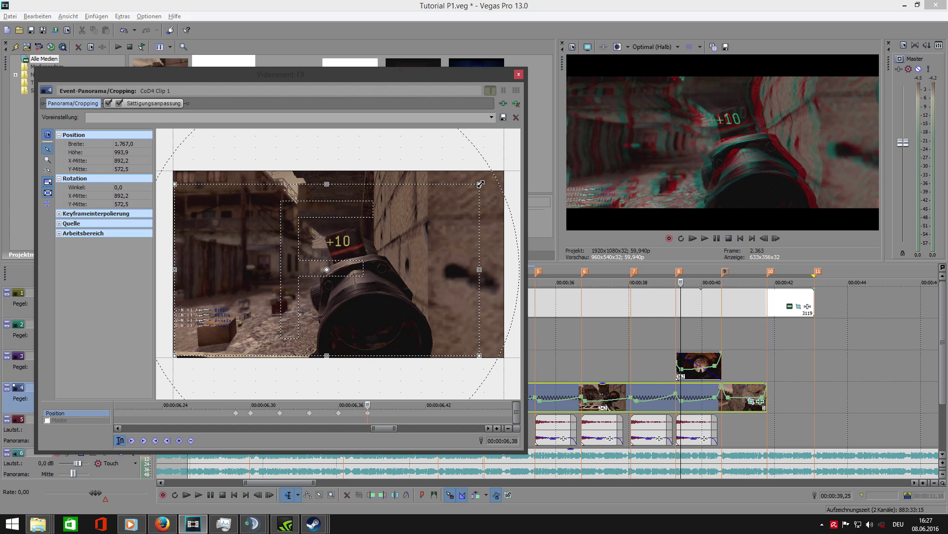
{"action": "left_click_drag", "start_coordinate": [481, 183], "coordinate": [485, 182]}
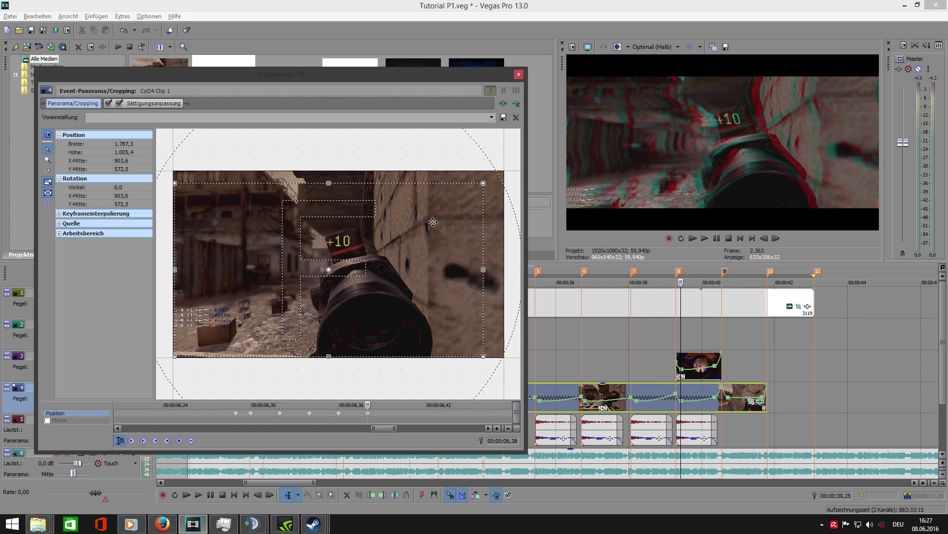
Step: Add a crop keyframe at 00:00:06,42 that recentres the crop at X 960,0, Y 540,0
{"action": "left_click", "coordinate": [776, 238]}
{"action": "left_click", "coordinate": [775, 238]}
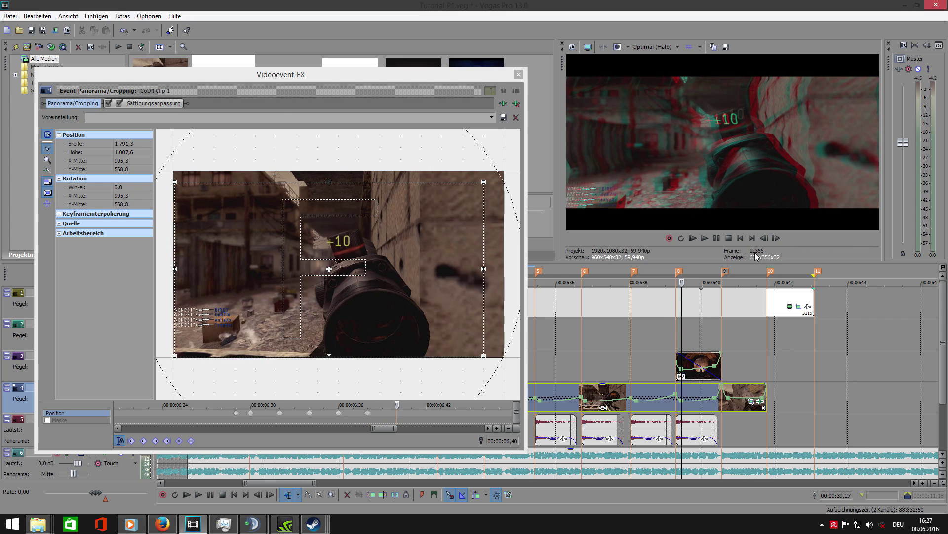
{"action": "left_click", "coordinate": [777, 239]}
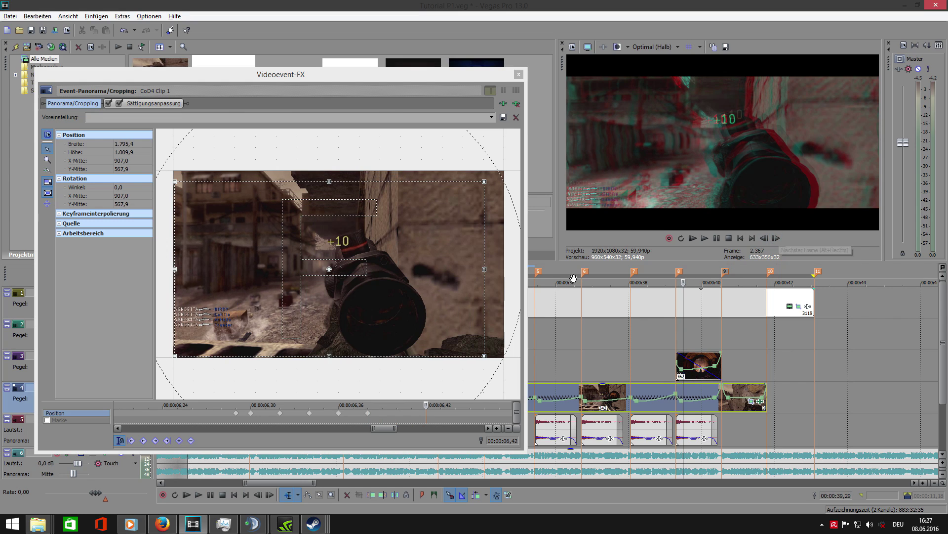
{"action": "left_click_drag", "start_coordinate": [436, 270], "coordinate": [445, 266]}
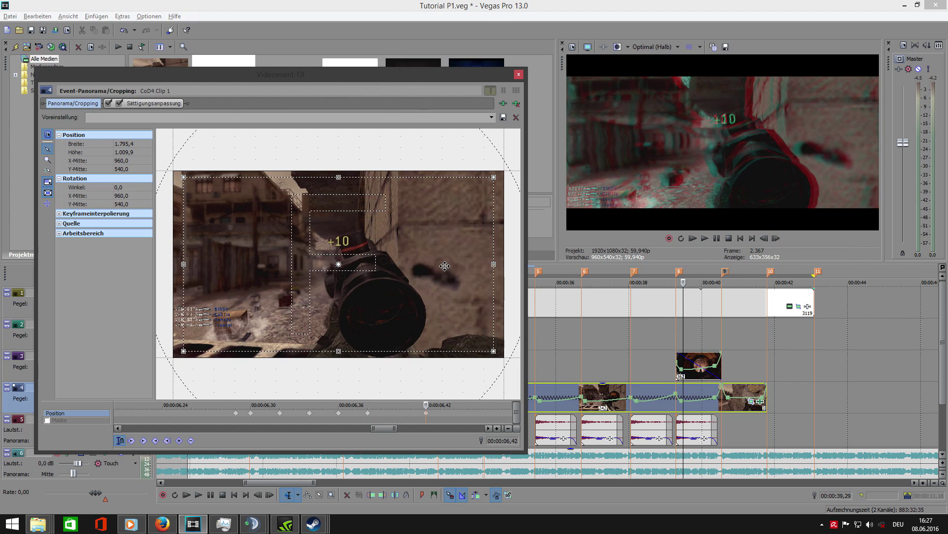
Step: Slightly enlarge the crop around its centre at the 00:00:06,42 keyframe and check the frames that follow
{"action": "left_click", "coordinate": [775, 239]}
{"action": "left_click", "coordinate": [775, 240]}
{"action": "left_click", "coordinate": [775, 239]}
{"action": "left_click", "coordinate": [776, 239]}
{"action": "left_click", "coordinate": [775, 239]}
{"action": "left_click", "coordinate": [775, 239]}
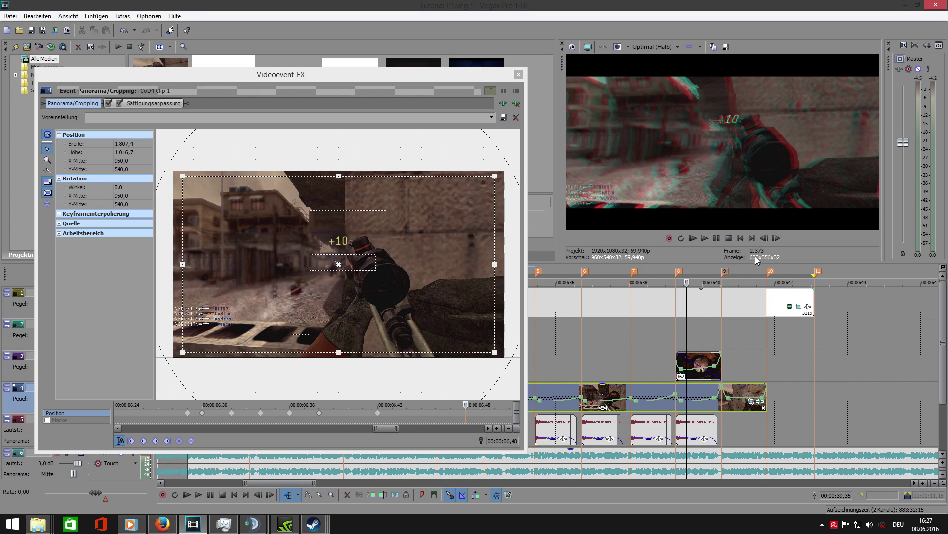
{"action": "left_click", "coordinate": [764, 238]}
{"action": "left_click", "coordinate": [764, 238]}
{"action": "left_click", "coordinate": [763, 238]}
{"action": "left_click", "coordinate": [764, 238]}
{"action": "left_click", "coordinate": [763, 238]}
{"action": "left_click", "coordinate": [764, 238]}
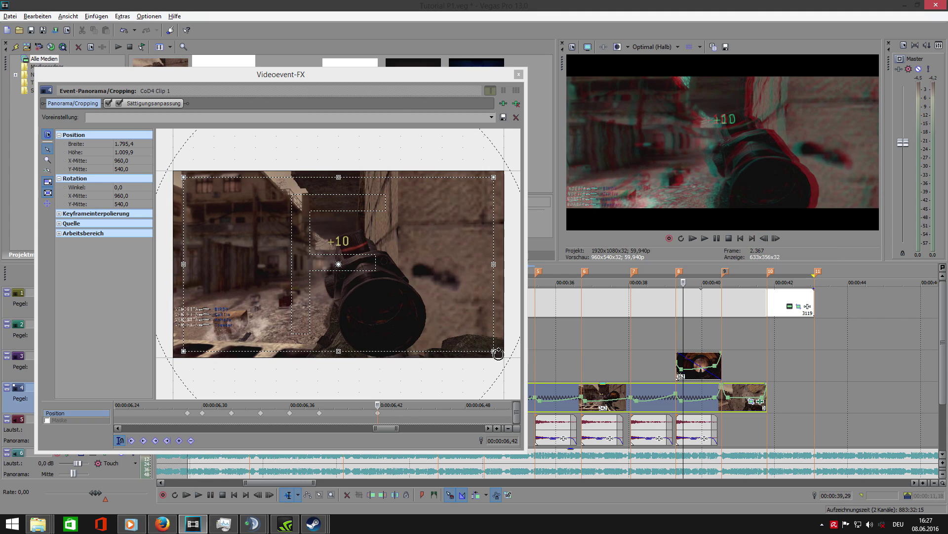
{"action": "left_click_drag", "start_coordinate": [498, 353], "coordinate": [497, 353]}
{"action": "left_click", "coordinate": [775, 239]}
{"action": "left_click", "coordinate": [775, 239]}
{"action": "left_click", "coordinate": [775, 240]}
{"action": "left_click", "coordinate": [775, 239]}
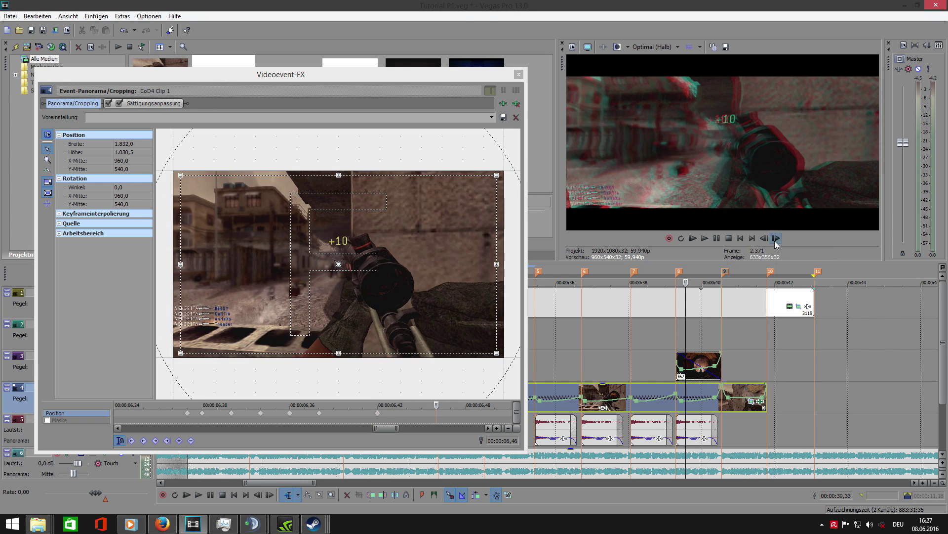
{"action": "left_click", "coordinate": [775, 239]}
{"action": "left_click", "coordinate": [775, 239]}
{"action": "left_click", "coordinate": [765, 241]}
{"action": "left_click", "coordinate": [764, 240]}
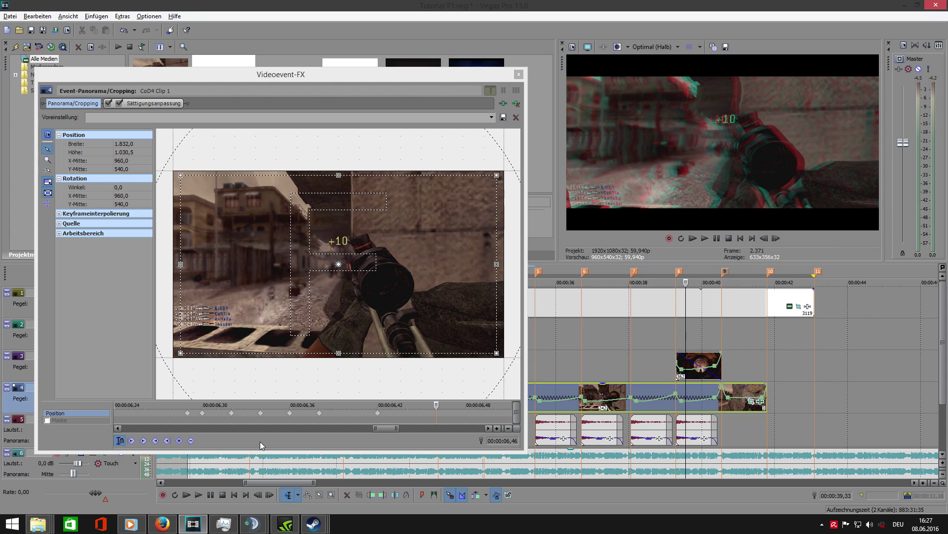
Step: Copy the five position keyframes from 00:00:06,32 to 00:00:06,42 and close the clip's Panorama/Cropping settings
{"action": "left_click", "coordinate": [187, 413]}
{"action": "left_click", "coordinate": [217, 413]}
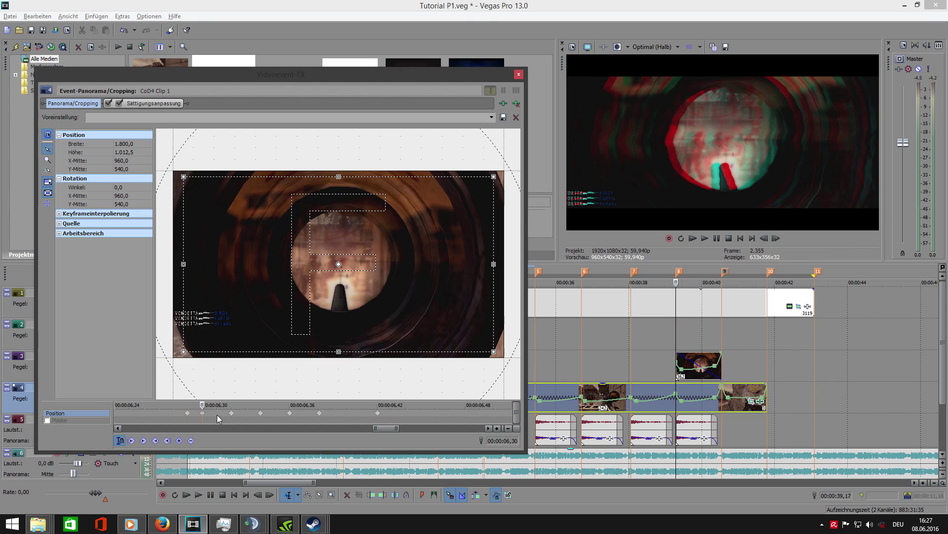
{"action": "left_click_drag", "start_coordinate": [225, 413], "coordinate": [387, 416]}
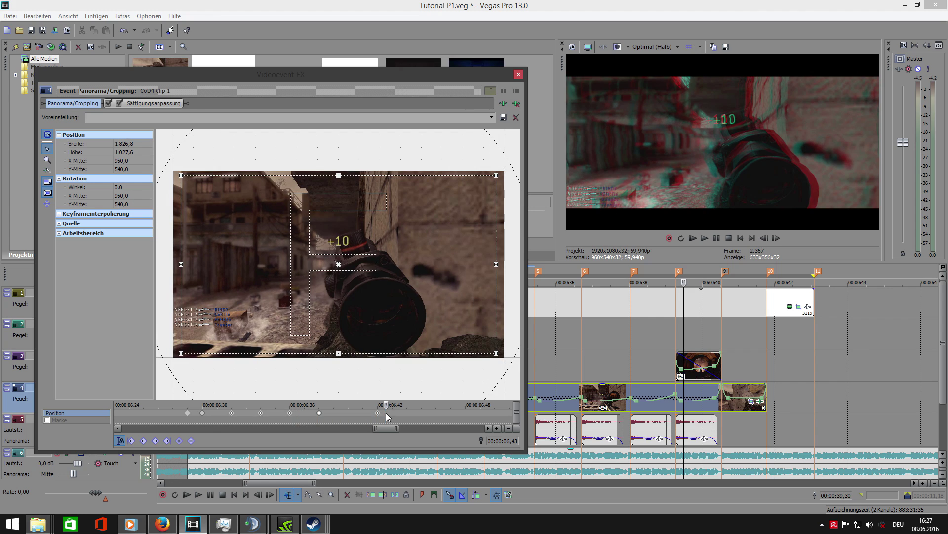
{"action": "left_click", "coordinate": [518, 74]}
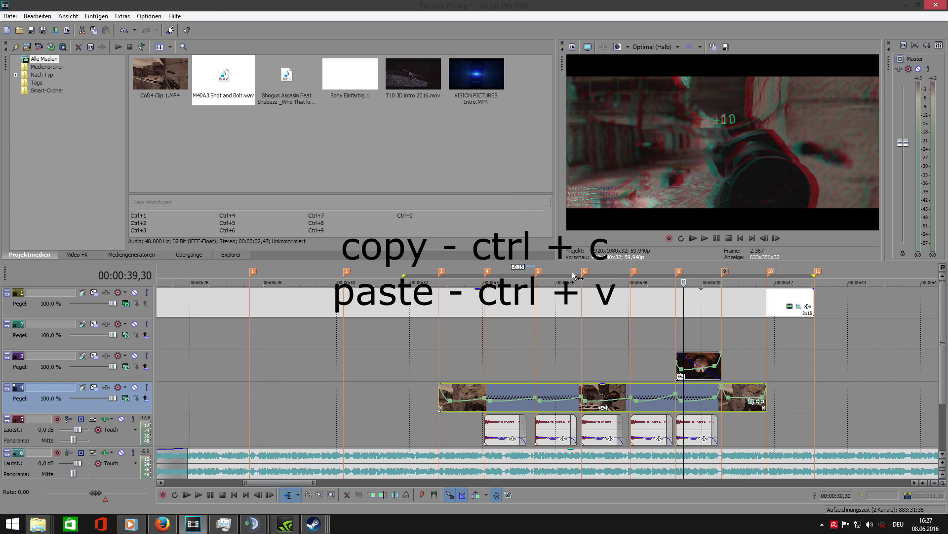
Step: Open Panorama/Cropping for the overlay clip on track 3 and paste the copied keyframes two frames after its start
{"action": "right_click", "coordinate": [697, 365]}
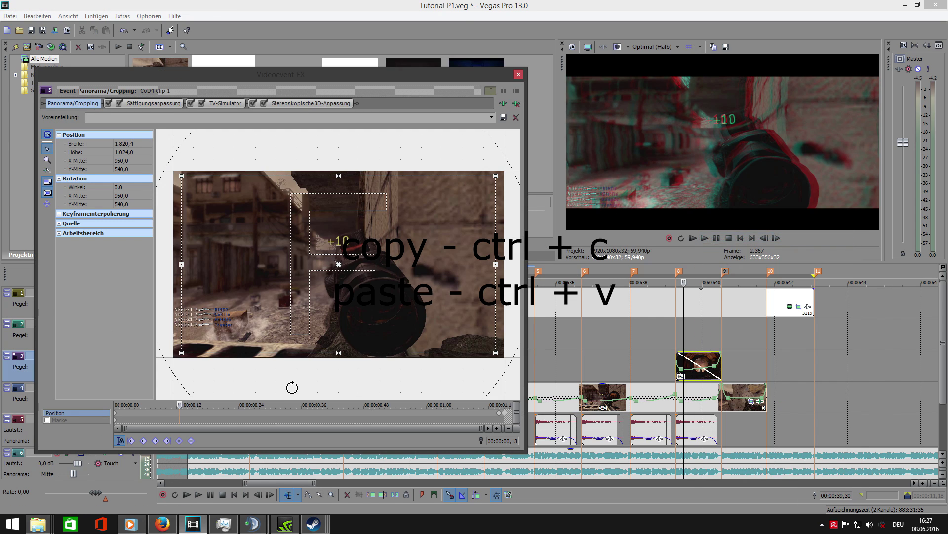
{"action": "left_click", "coordinate": [116, 413]}
{"action": "scroll", "coordinate": [155, 414], "scroll_direction": "up", "scroll_amount": 2}
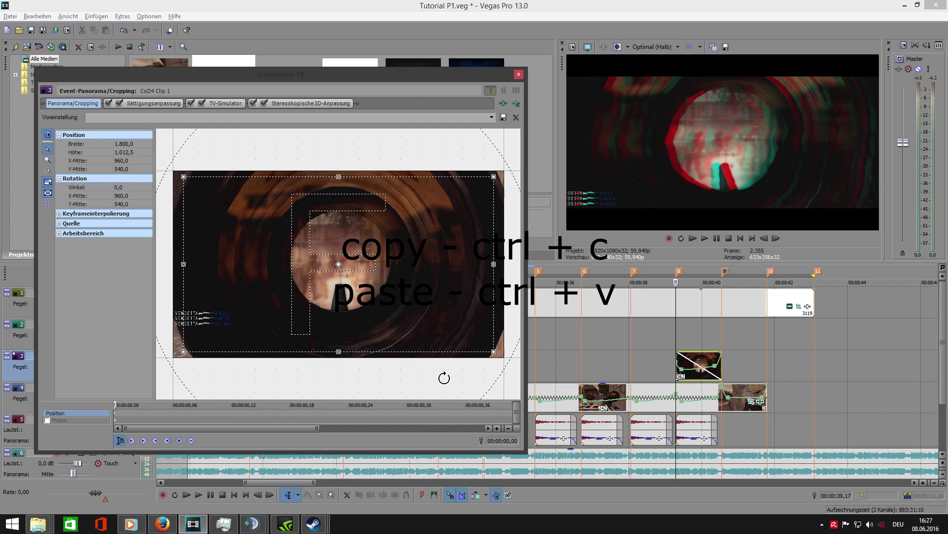
{"action": "left_click", "coordinate": [776, 239]}
{"action": "left_click", "coordinate": [776, 238]}
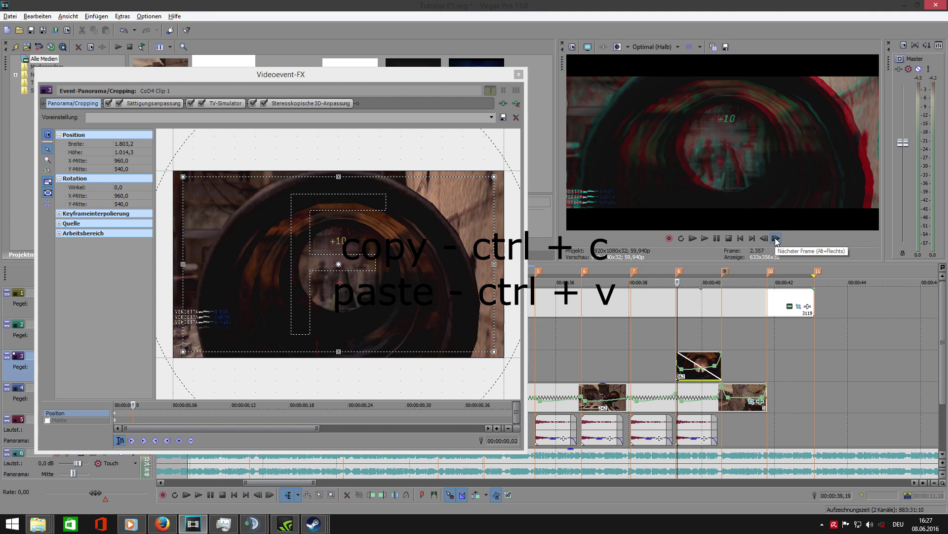
{"action": "key", "text": "ctrl+v"}
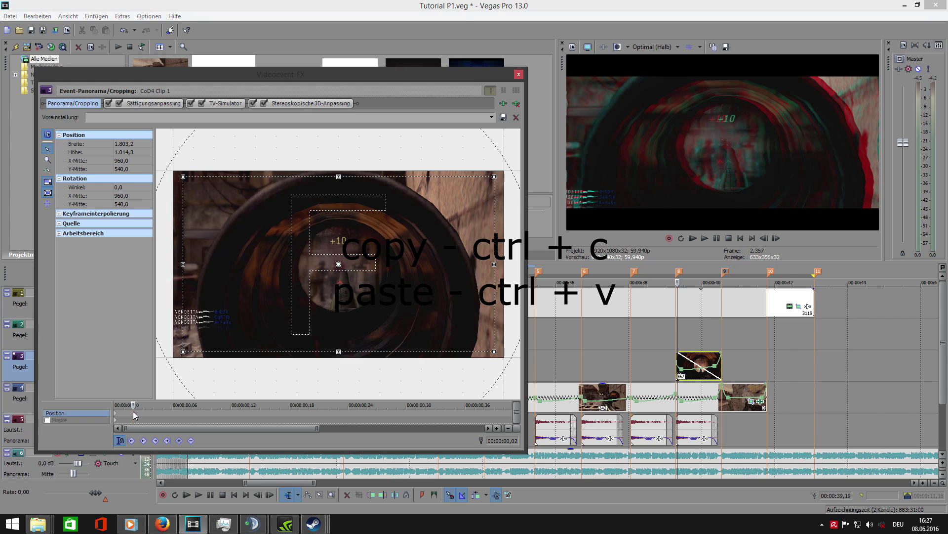
{"action": "left_click", "coordinate": [240, 419]}
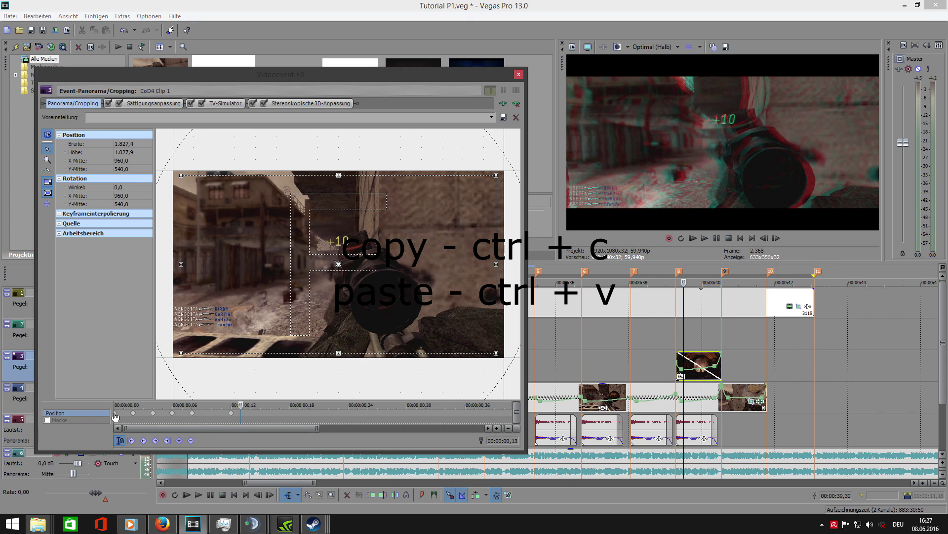
Step: Step through the overlay clip frame by frame from its first keyframe to check the pasted crop movement
{"action": "left_click", "coordinate": [115, 413]}
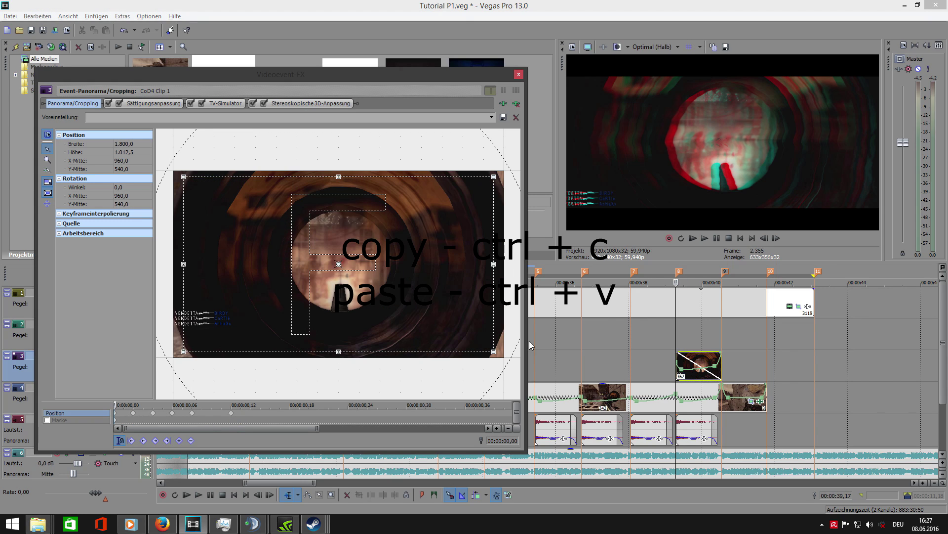
{"action": "left_click", "coordinate": [775, 239]}
{"action": "left_click", "coordinate": [775, 239]}
{"action": "left_click", "coordinate": [775, 238]}
{"action": "left_click", "coordinate": [776, 239]}
{"action": "left_click", "coordinate": [777, 239]}
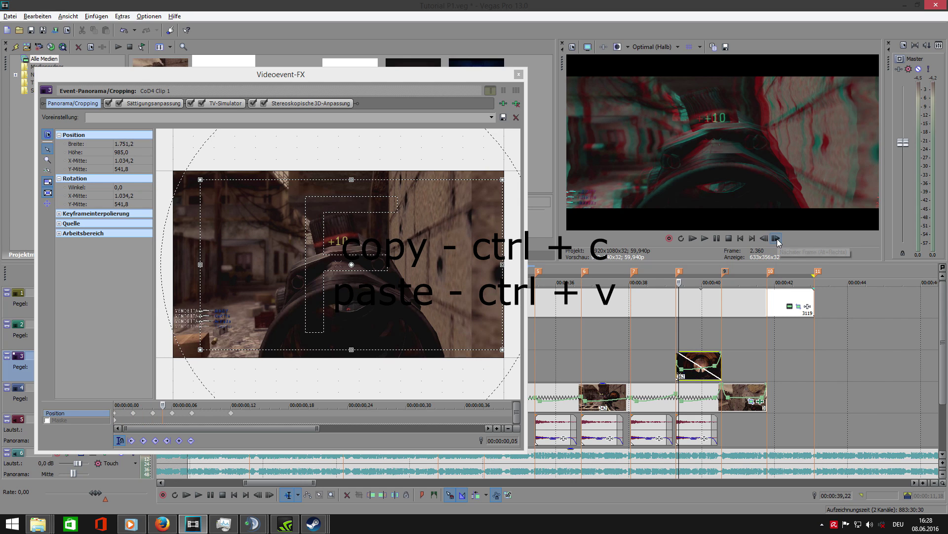
{"action": "left_click", "coordinate": [777, 239]}
{"action": "left_click", "coordinate": [777, 239]}
{"action": "left_click", "coordinate": [776, 239]}
{"action": "left_click", "coordinate": [777, 239]}
{"action": "left_click", "coordinate": [777, 238]}
{"action": "left_click", "coordinate": [776, 238]}
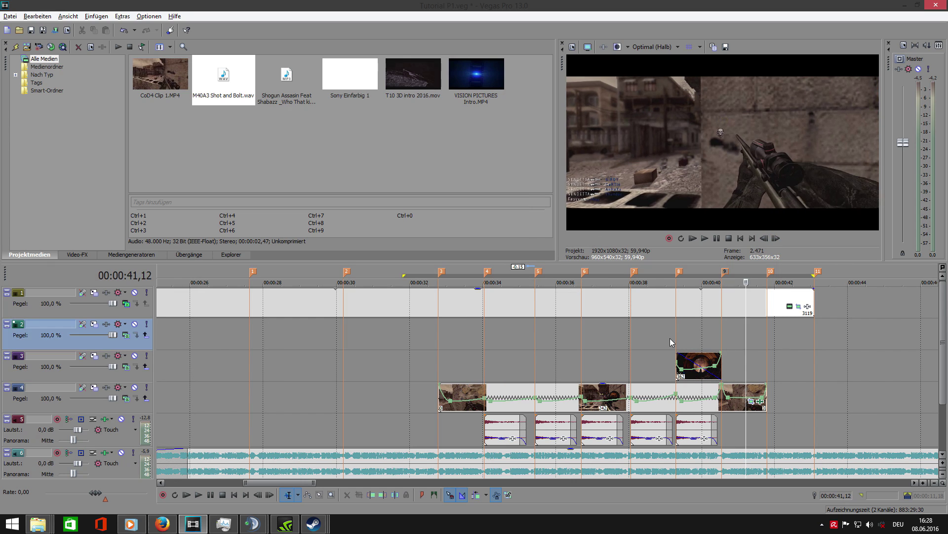
Step: Close the Panorama/Cropping settings and play back the selected region from 00:00:31,48 to check the whole edit
{"action": "key", "text": "space"}
{"action": "key", "text": "space"}
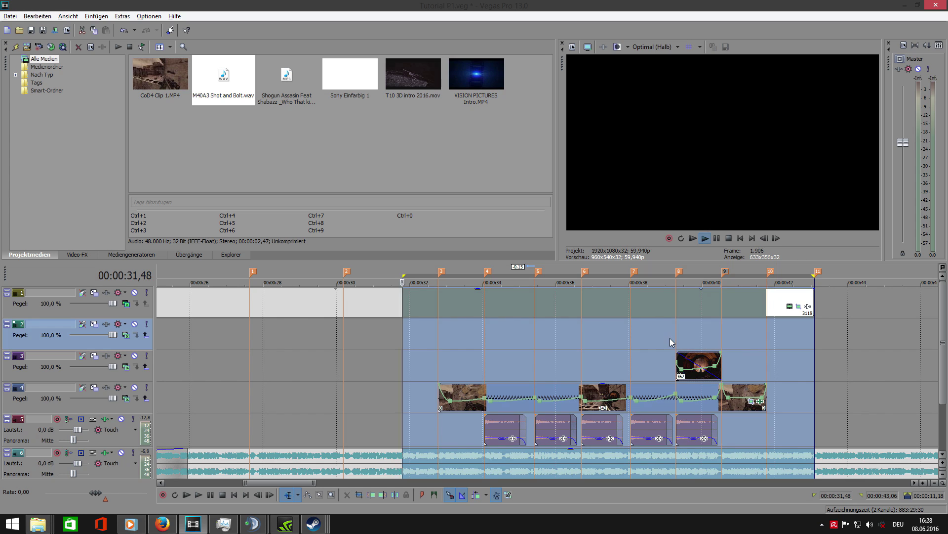
{"action": "key", "text": "space"}
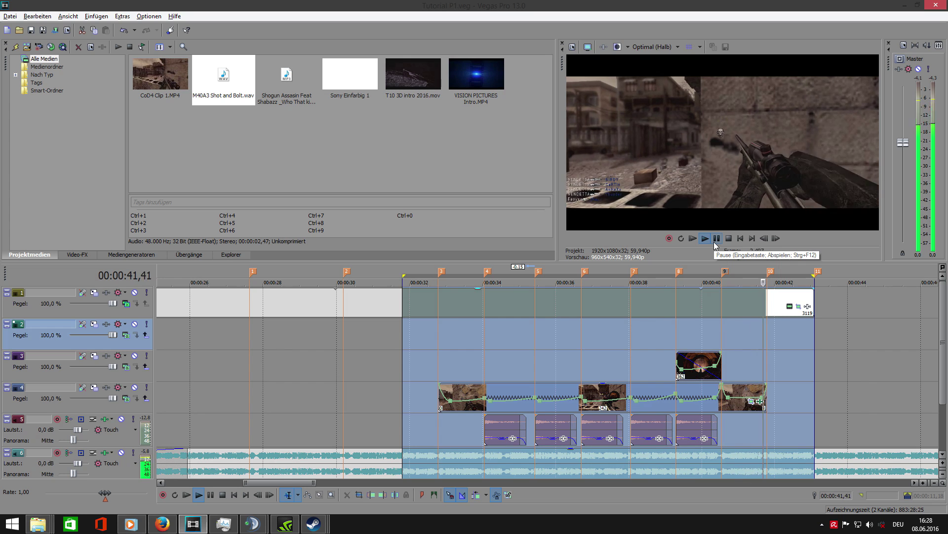
{"action": "key", "text": "space"}
Step: Replay the shot effect from marker 8 and again from just before it, pausing after each pass
{"action": "left_click", "coordinate": [679, 272]}
{"action": "key", "text": "space"}
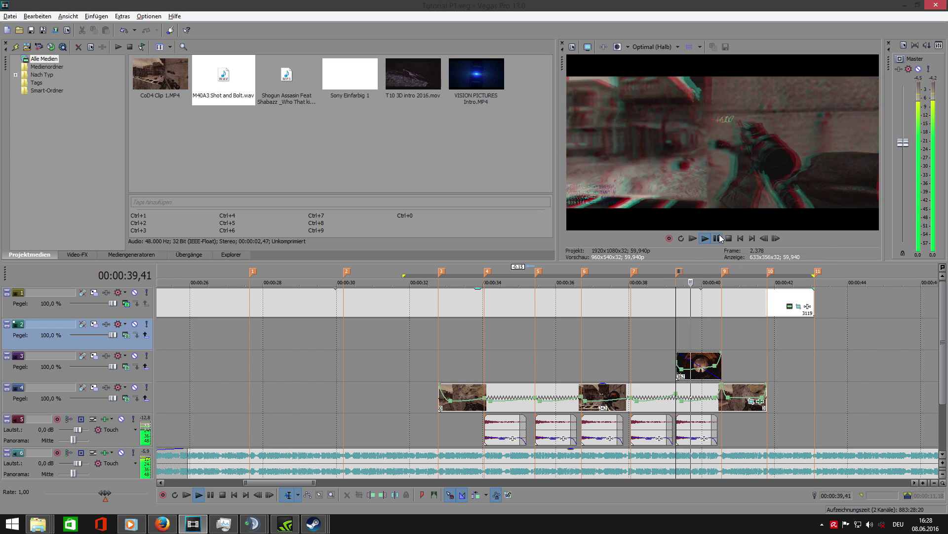
{"action": "left_click", "coordinate": [718, 238]}
{"action": "left_click", "coordinate": [669, 267]}
{"action": "key", "text": "space"}
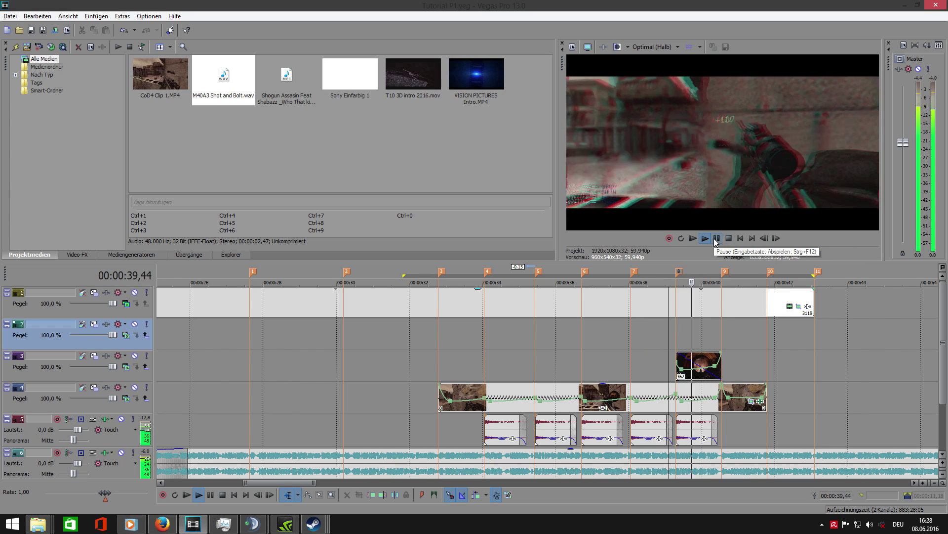
{"action": "left_click", "coordinate": [714, 238]}
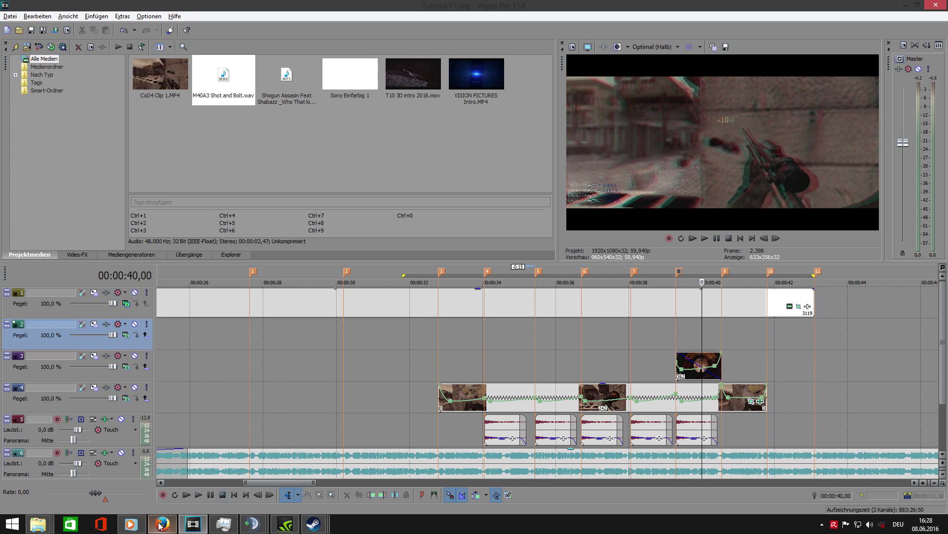